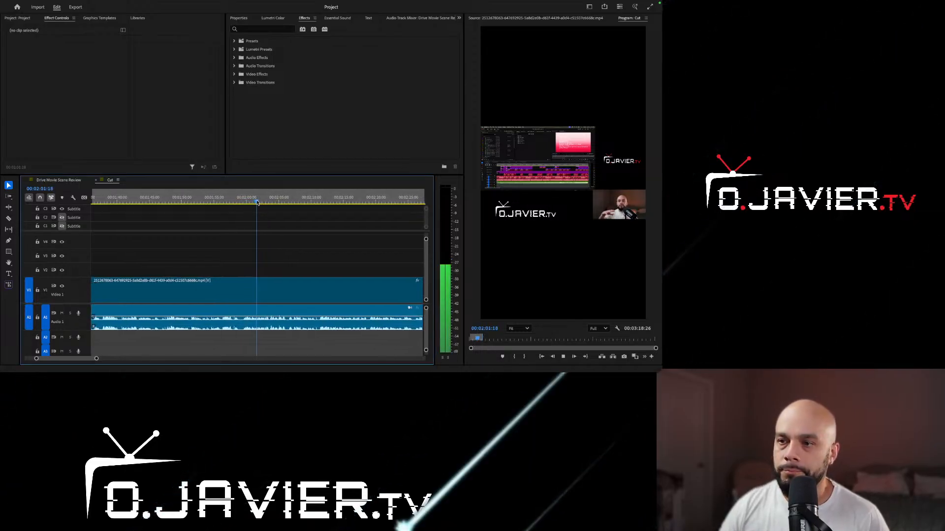
# Play the opening of the uncut clip on V1 from about 00:01:34:19.
pyautogui.press('-')
pyautogui.press('-')
pyautogui.press('-')
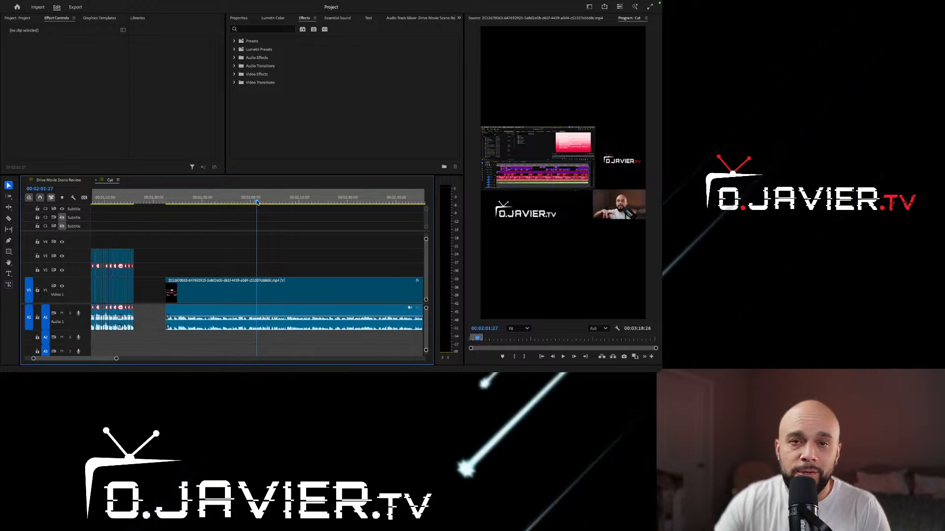
pyautogui.press('=')
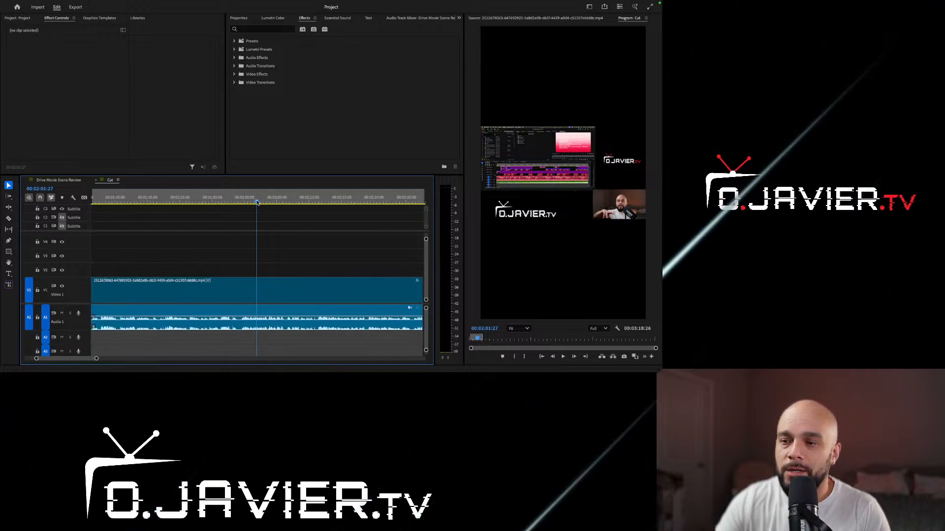
pyautogui.scroll(2, 209, 309)
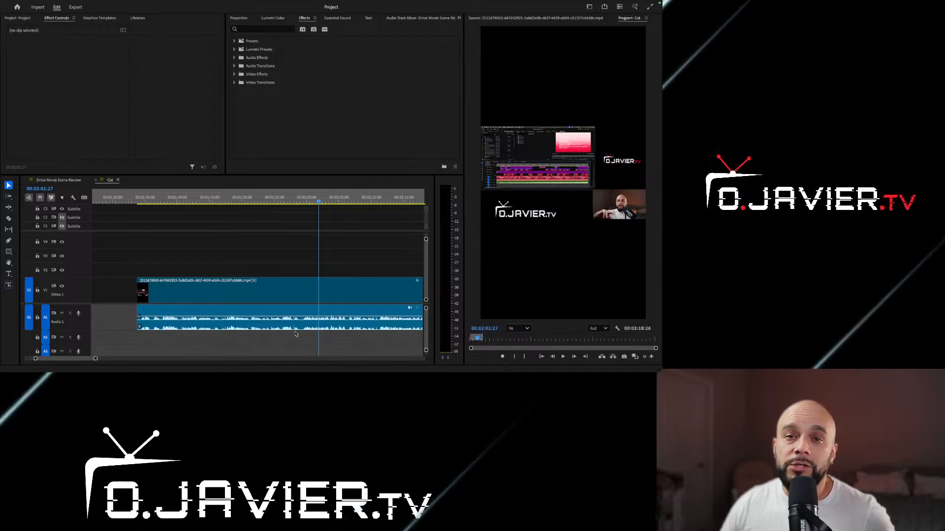
pyautogui.click(143, 201)
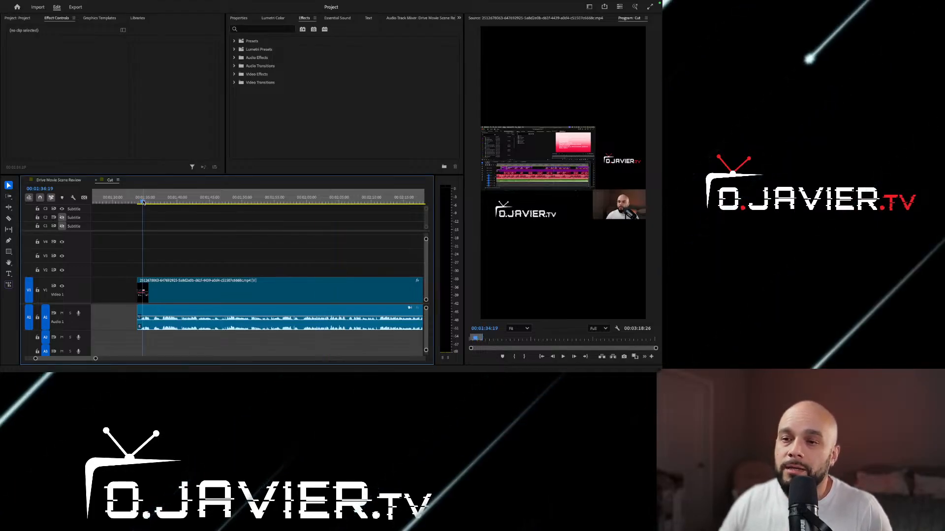
pyautogui.press('space')
pyautogui.scroll(3, 143, 201)
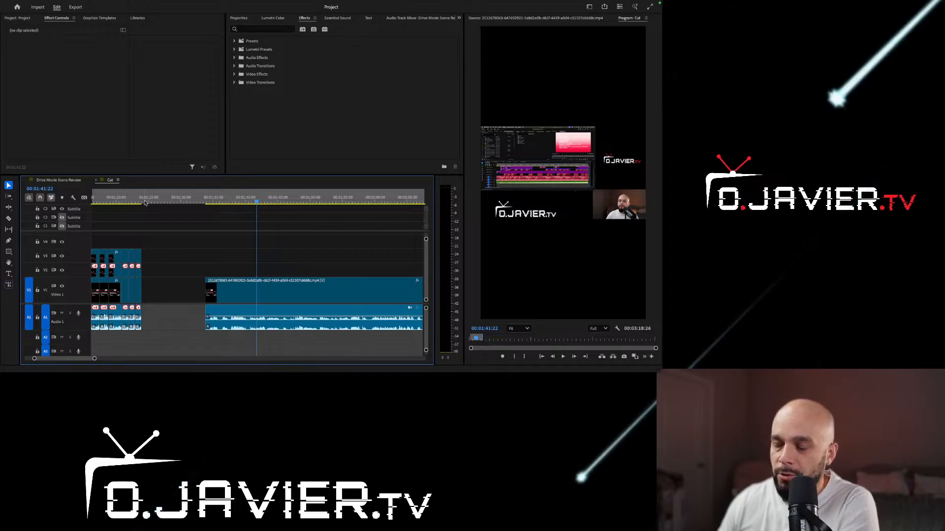
# Scrub and sample the uncut clip on V1 between about 00:01:41:21 and 00:02:43:04, parking the playhead at 00:02:35:11.
pyautogui.click(258, 202)
pyautogui.press('-')
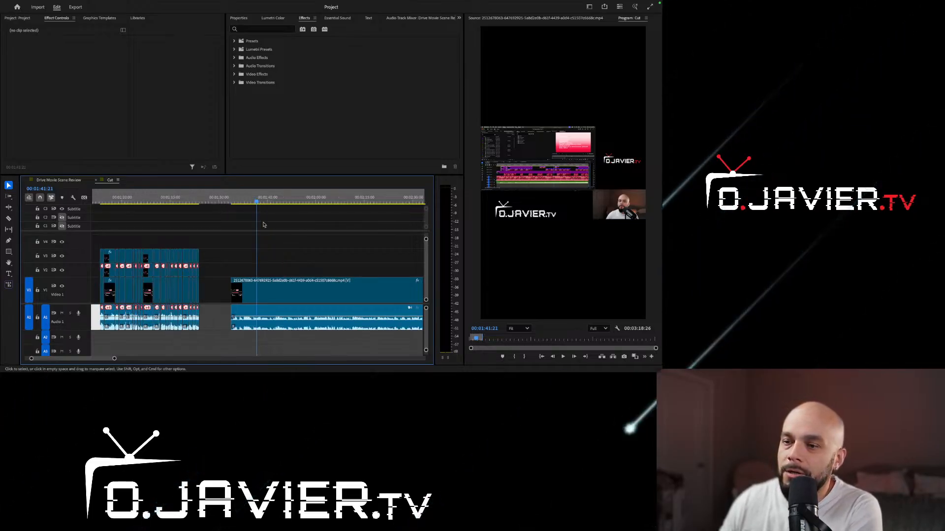
pyautogui.hscroll(5, 290, 249)
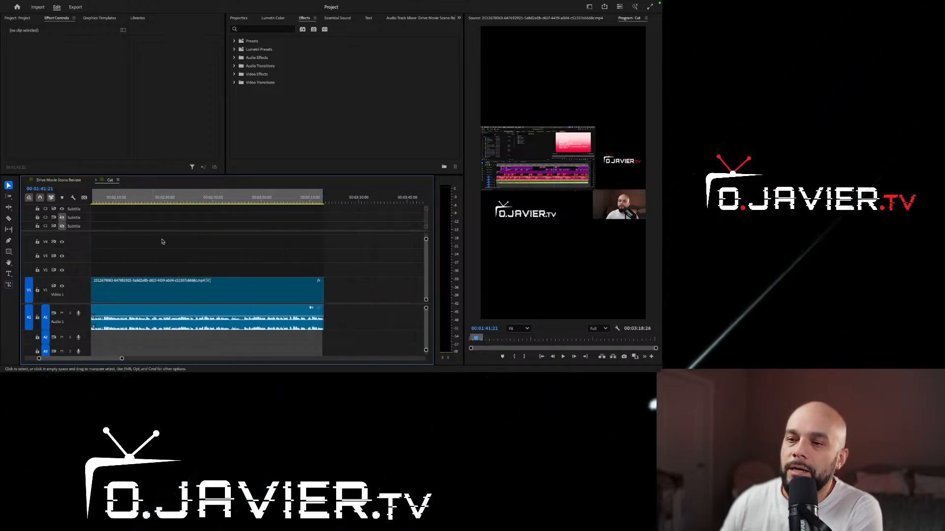
pyautogui.hscroll(-2, 164, 242)
pyautogui.hscroll(2, 170, 238)
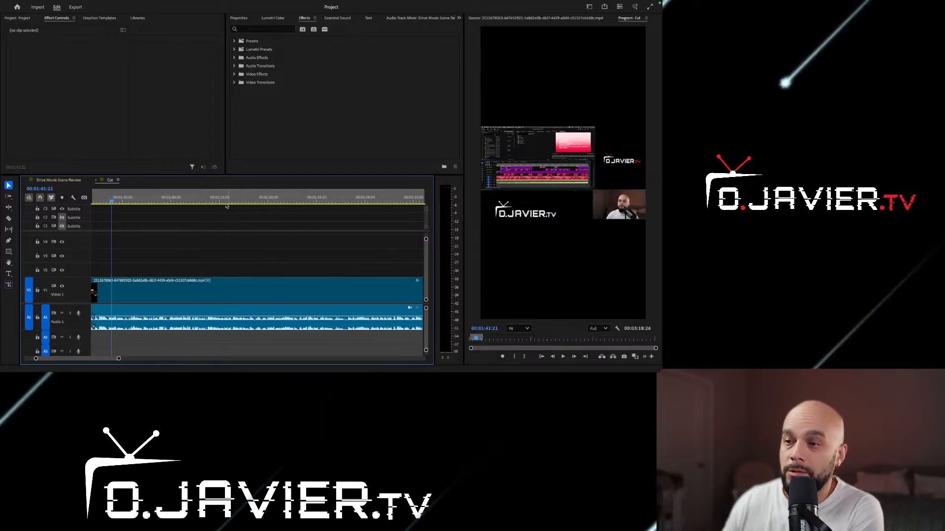
pyautogui.moveTo(213, 202); pyautogui.dragTo(320, 203)
pyautogui.hscroll(5, 281, 247)
pyautogui.hscroll(-5, 281, 247)
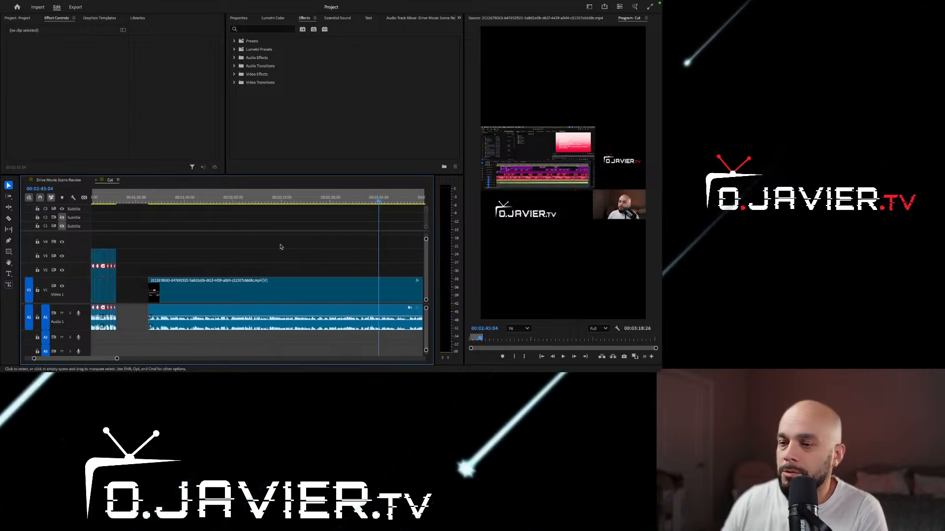
pyautogui.hscroll(-2, 234, 199)
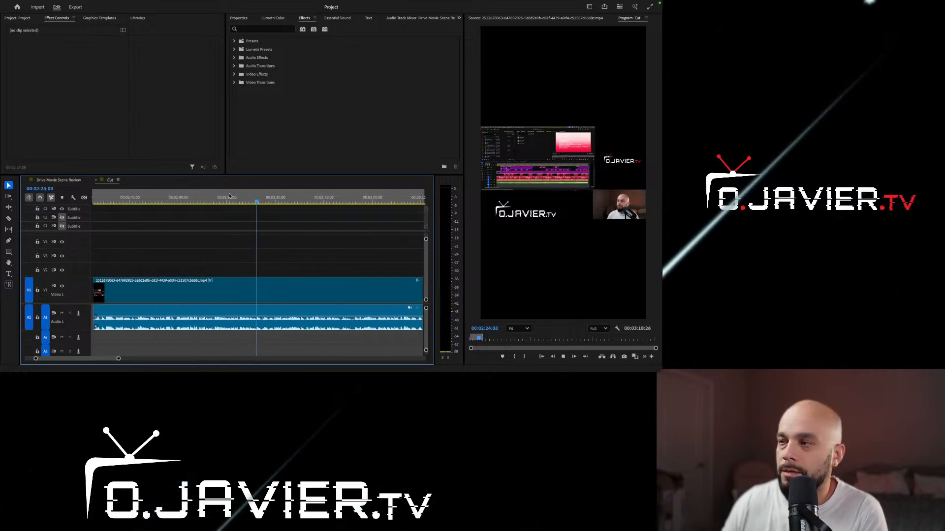
pyautogui.press('space')
pyautogui.press('space')
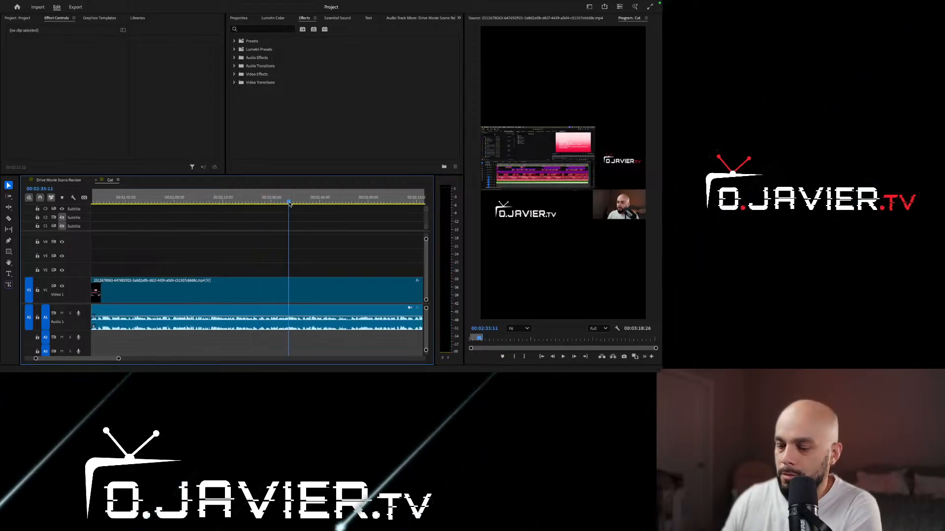
# Extend the end of the uncut clip on V1 and its linked audio to 00:04:04:17.
pyautogui.press('\\')
pyautogui.moveTo(249, 297); pyautogui.dragTo(287, 300)
pyautogui.press('=')
pyautogui.press('=')
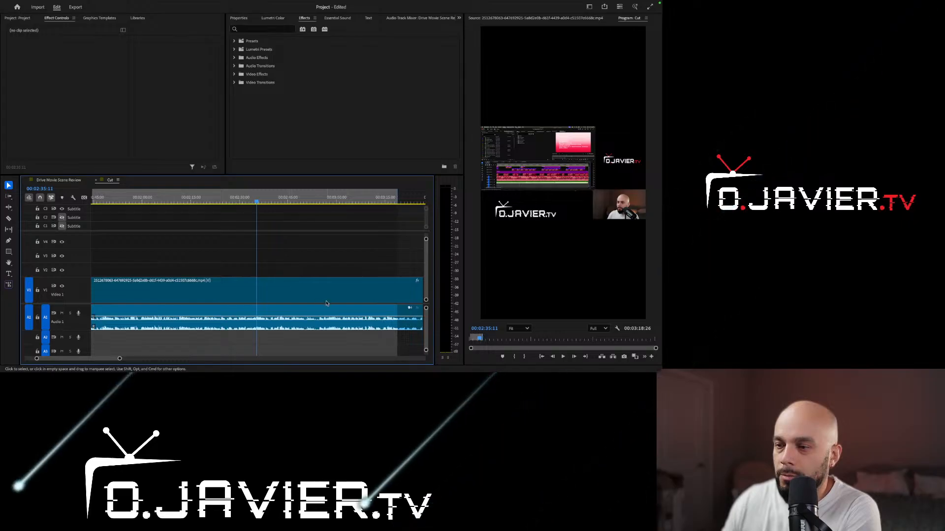
# Review the cut sections alongside the lengthened raw footage, and select the uncut clip on V1 with its linked audio.
pyautogui.hscroll(3, 305, 295)
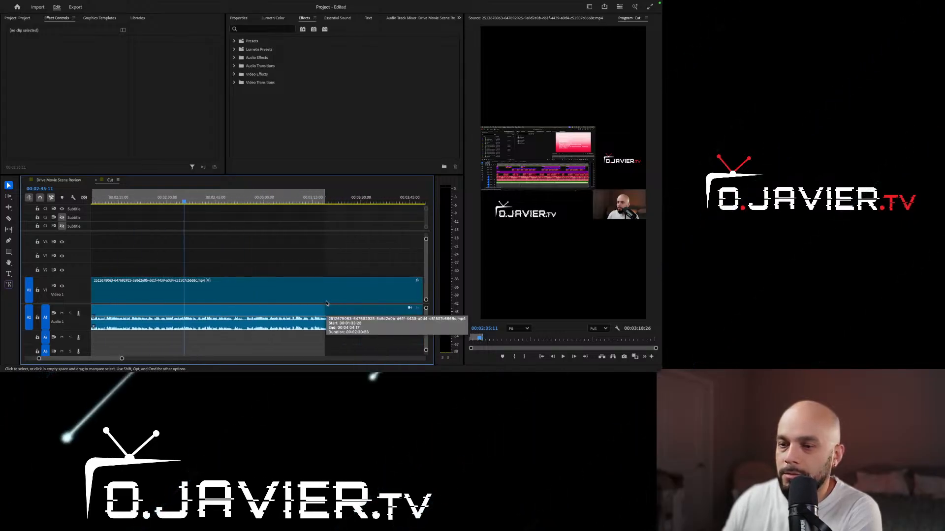
pyautogui.hscroll(-5, 315, 266)
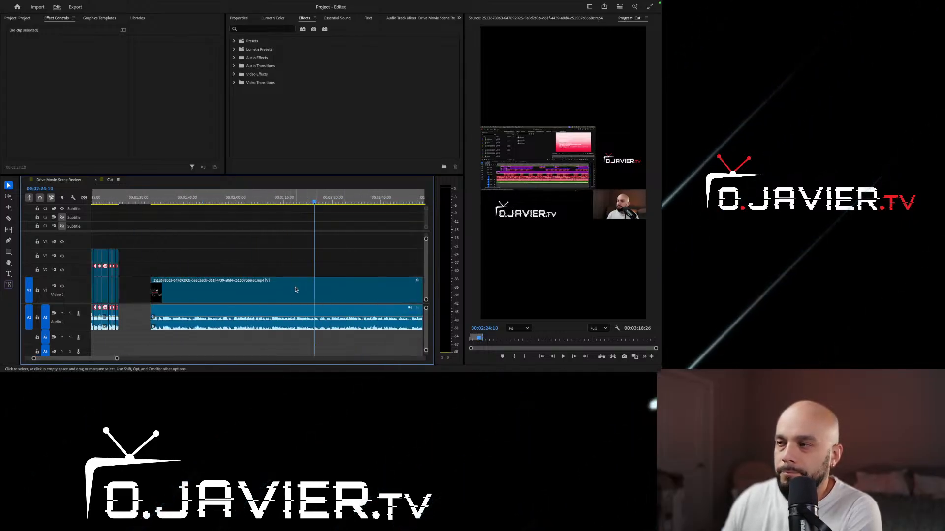
pyautogui.hscroll(1, 272, 301)
pyautogui.hscroll(-7, 257, 306)
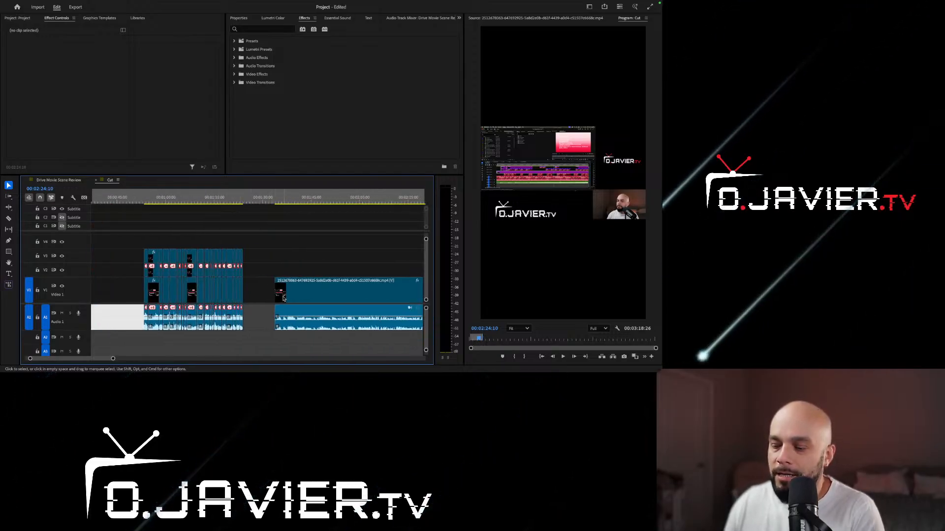
pyautogui.press('-')
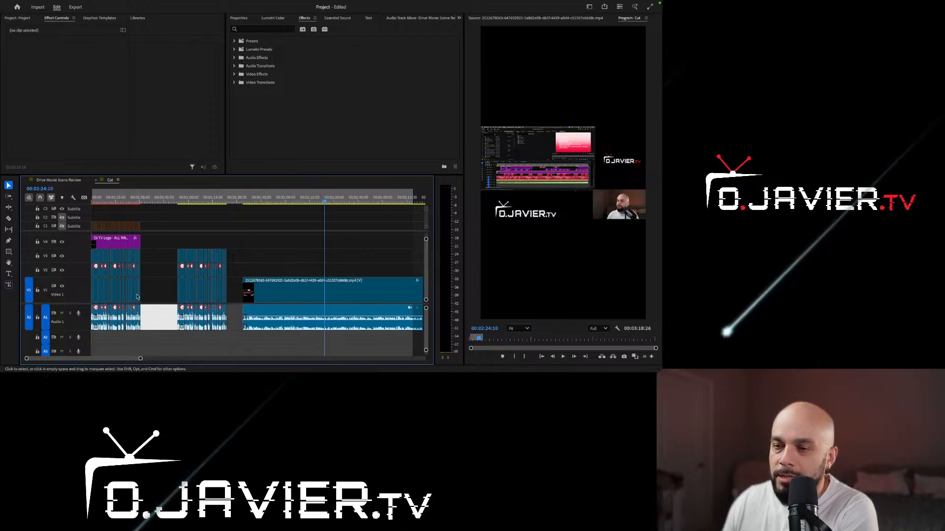
pyautogui.hscroll(3, 143, 295)
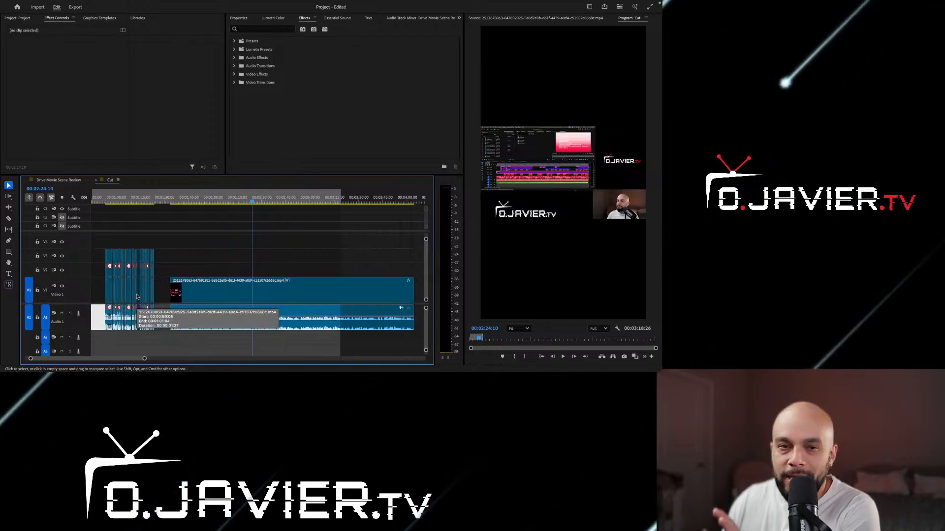
pyautogui.hscroll(1, 137, 295)
pyautogui.moveTo(100, 241); pyautogui.dragTo(166, 341)
pyautogui.click(291, 291)
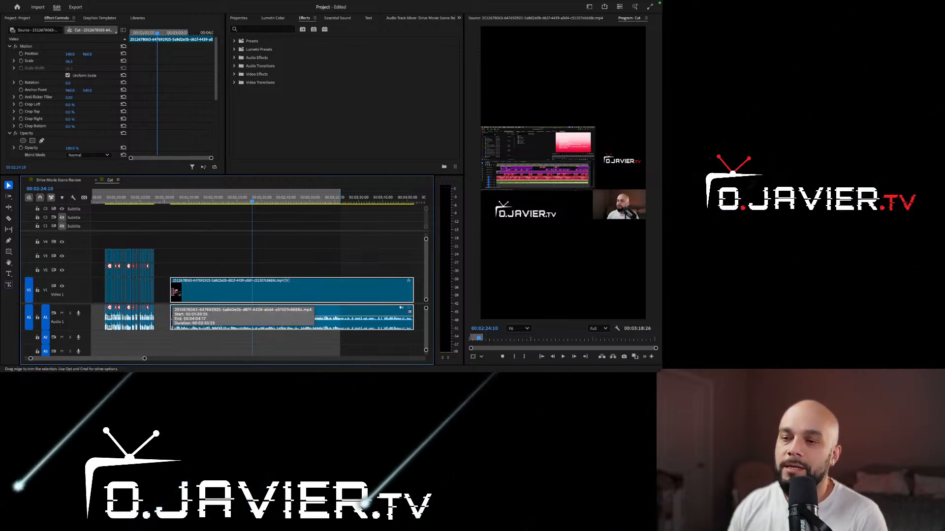
# Play the second cut section from its beginning at about 00:00:53:04.
pyautogui.click(105, 202)
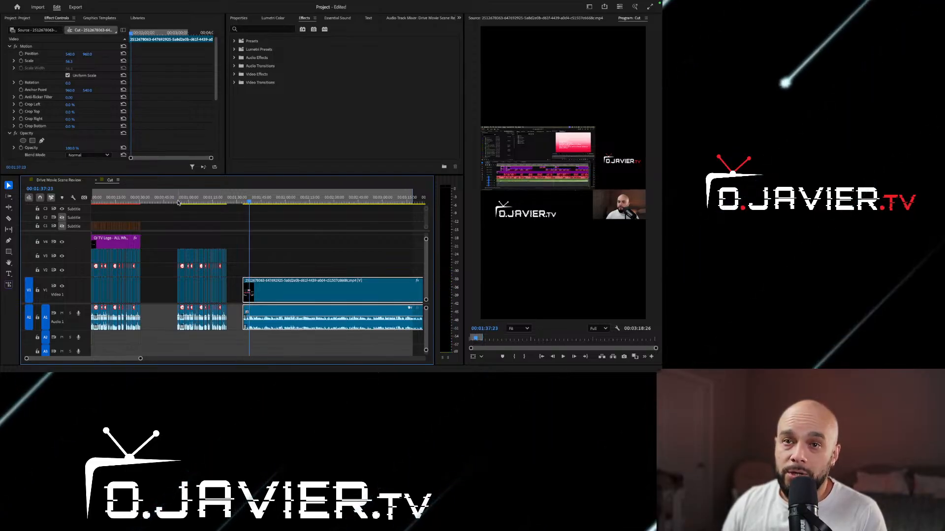
pyautogui.click(178, 202)
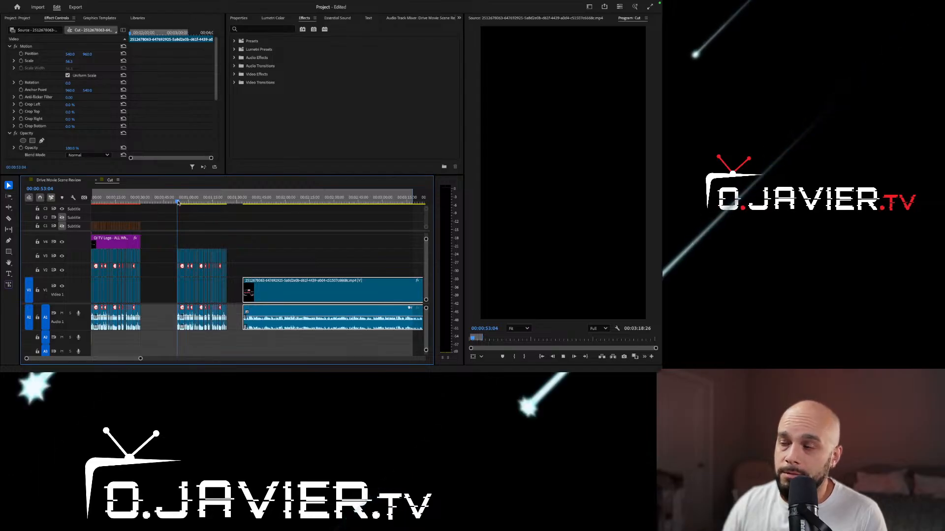
pyautogui.press('space')
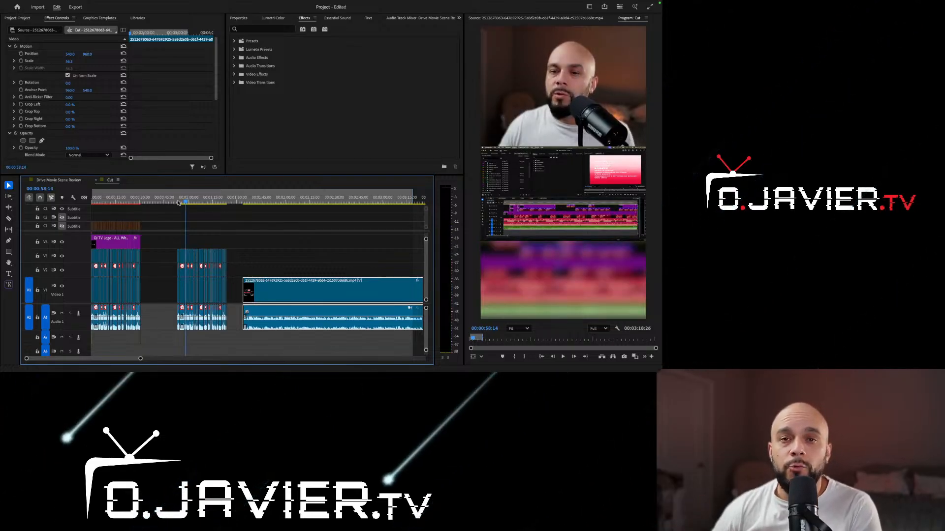
pyautogui.click(178, 203)
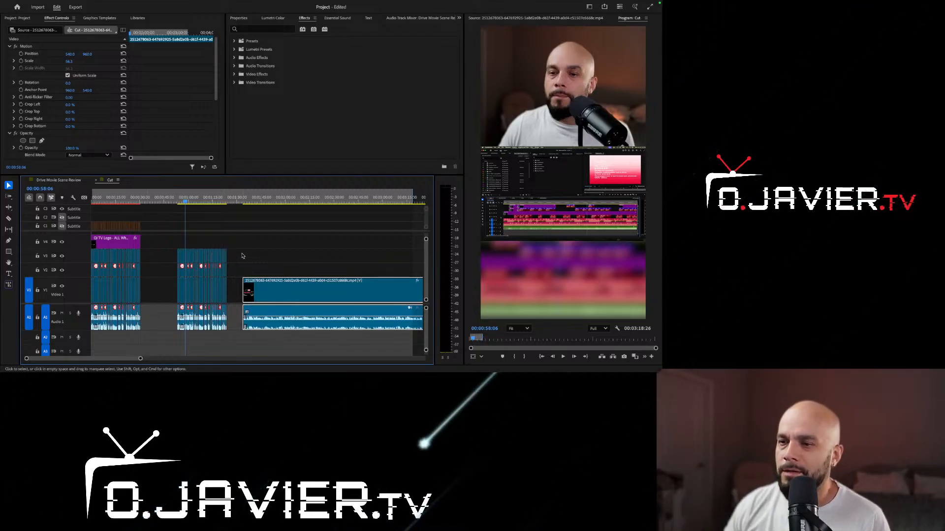
# Compare the uncut clip with the second cut section, and examine the individual cuts from 00:00:53:23 to the section's end.
pyautogui.click(254, 199)
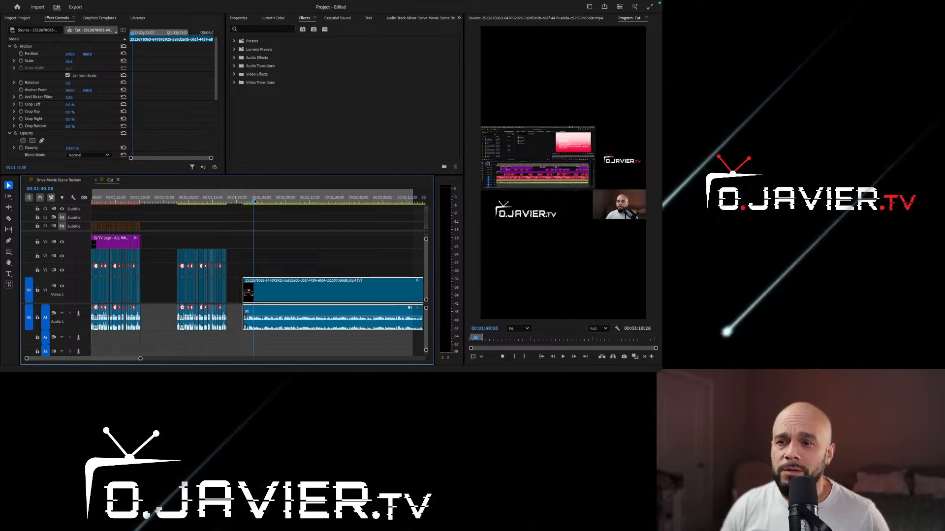
pyautogui.click(179, 199)
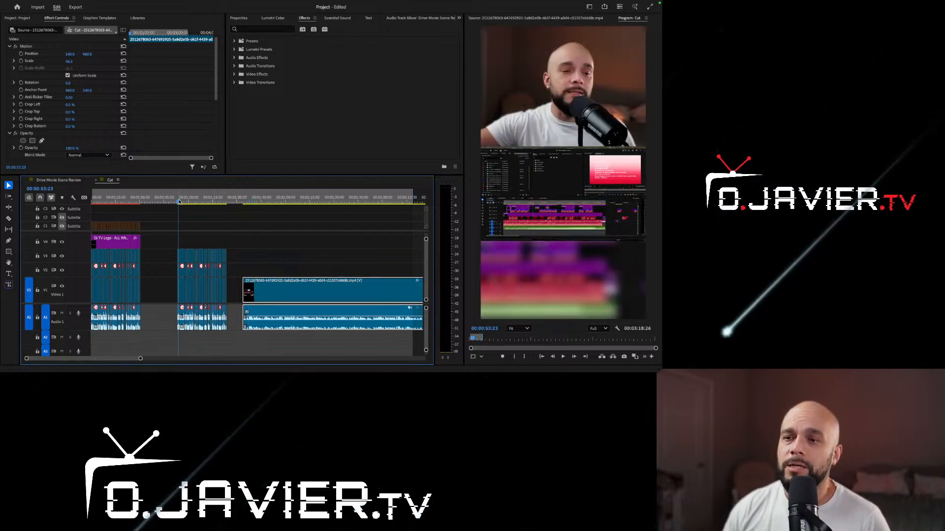
pyautogui.press('=')
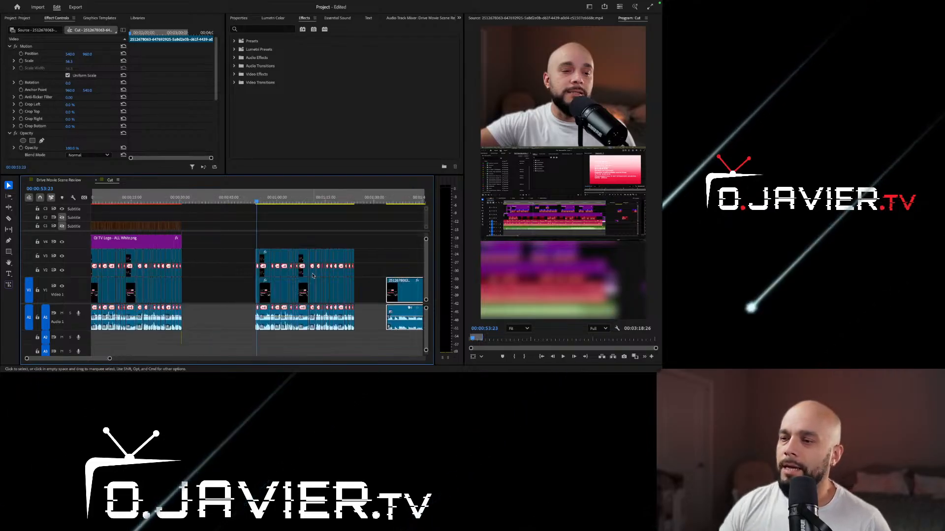
pyautogui.press('=')
pyautogui.hscroll(5, 283, 304)
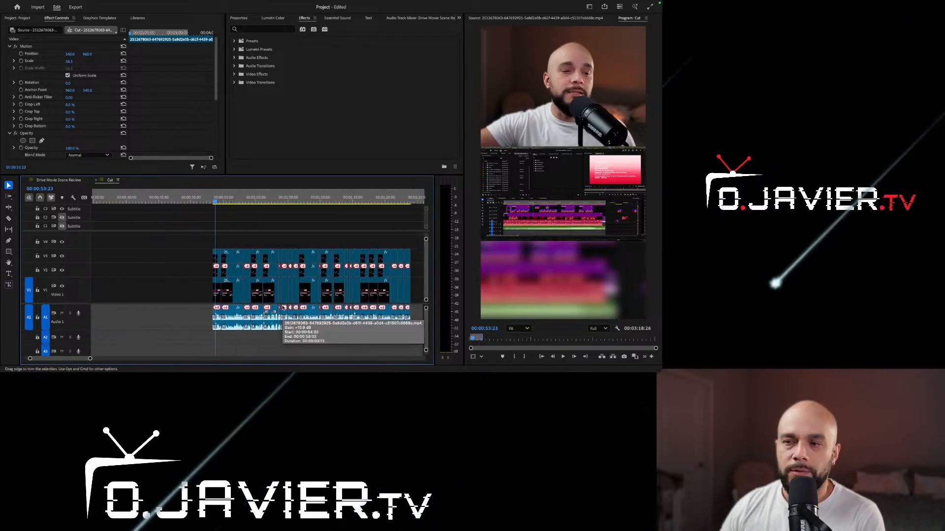
pyautogui.click(168, 199)
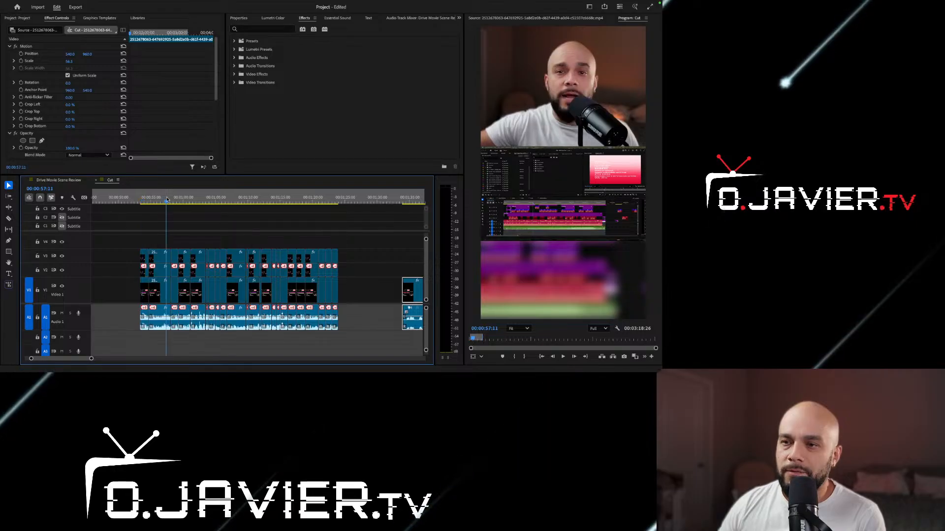
pyautogui.press('=')
pyautogui.hscroll(10, 315, 235)
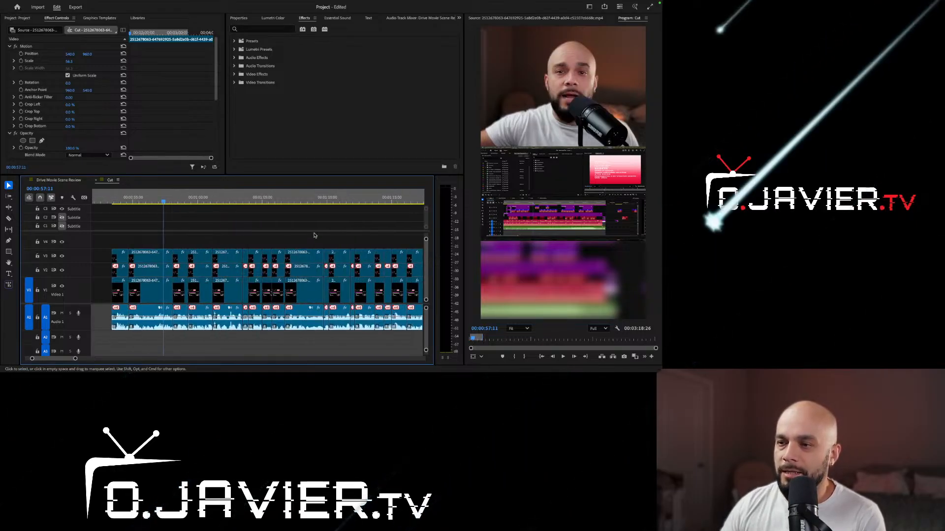
pyautogui.hscroll(6, 315, 235)
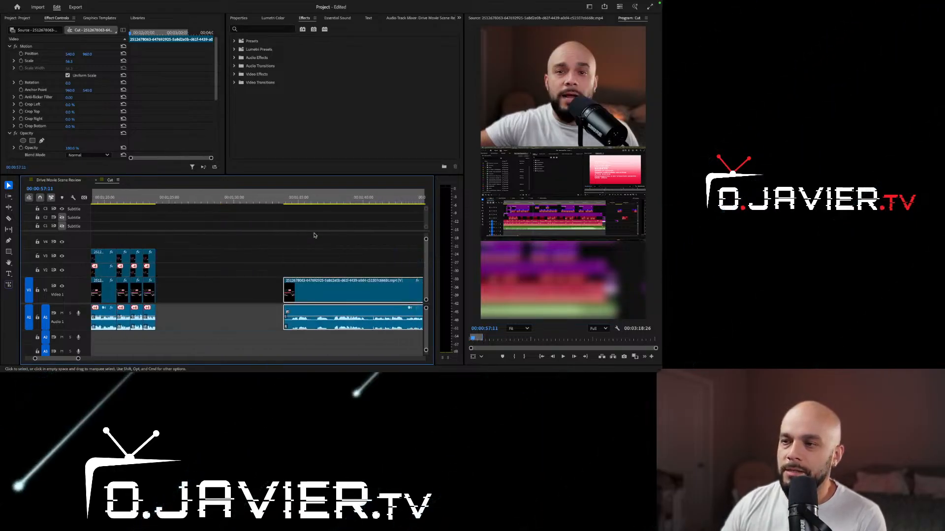
# Compare frames from the end of the cut section and the uncut clip, and play the uncut clip from its start.
pyautogui.click(305, 206)
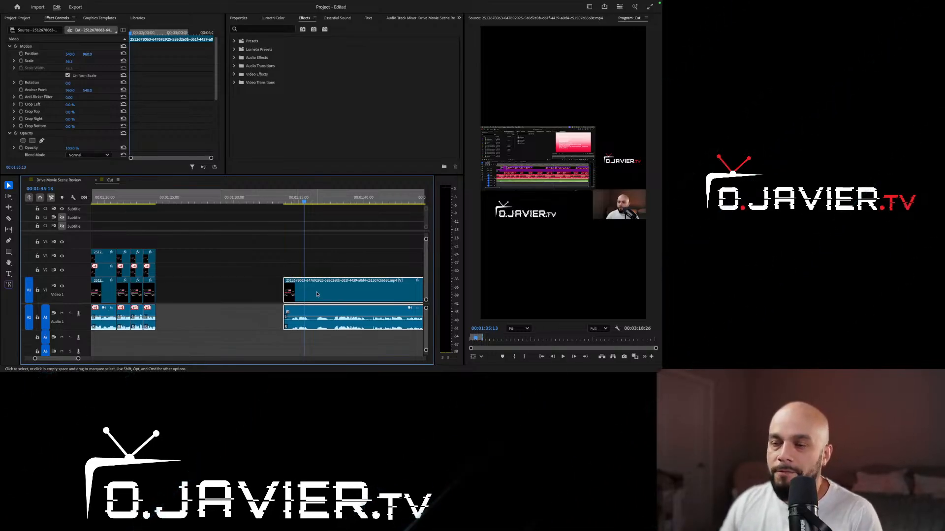
pyautogui.click(149, 197)
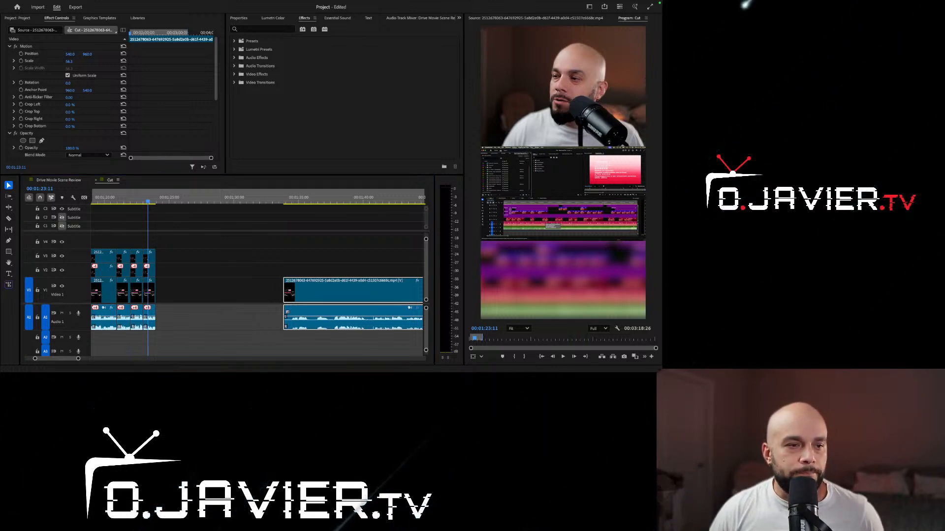
pyautogui.click(290, 201)
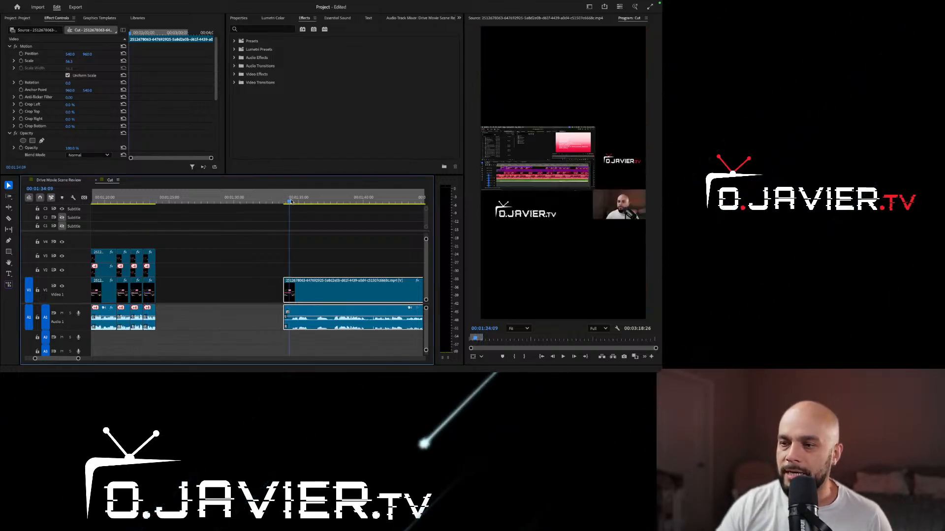
pyautogui.hscroll(-3, 256, 269)
pyautogui.hscroll(6, 256, 269)
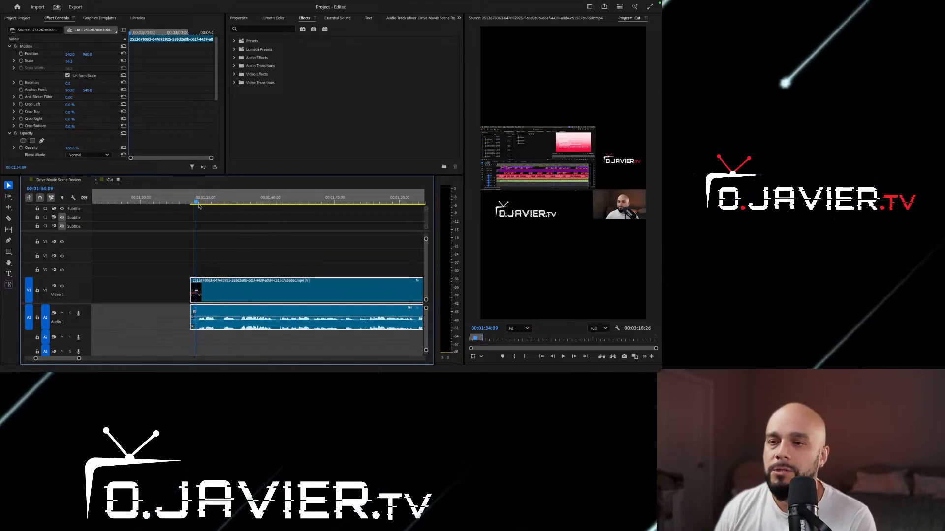
pyautogui.press('=')
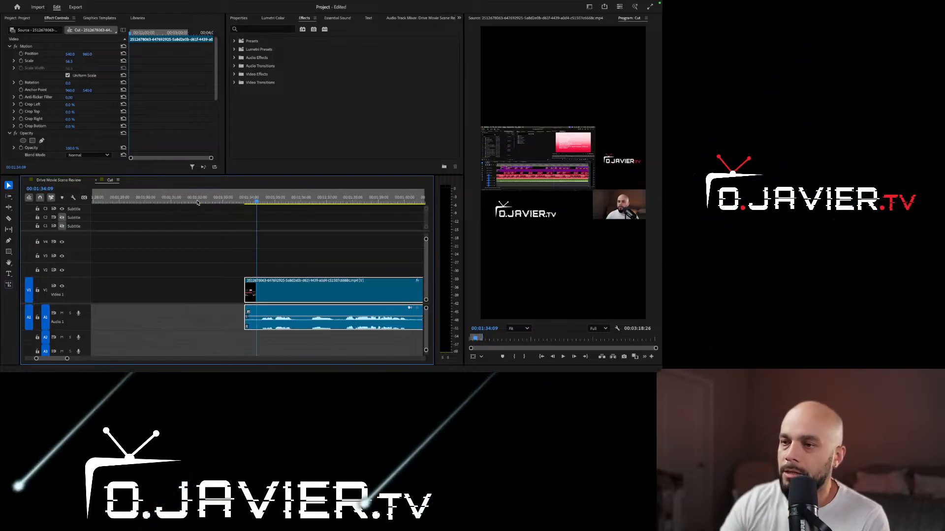
pyautogui.click(248, 198)
pyautogui.press('space')
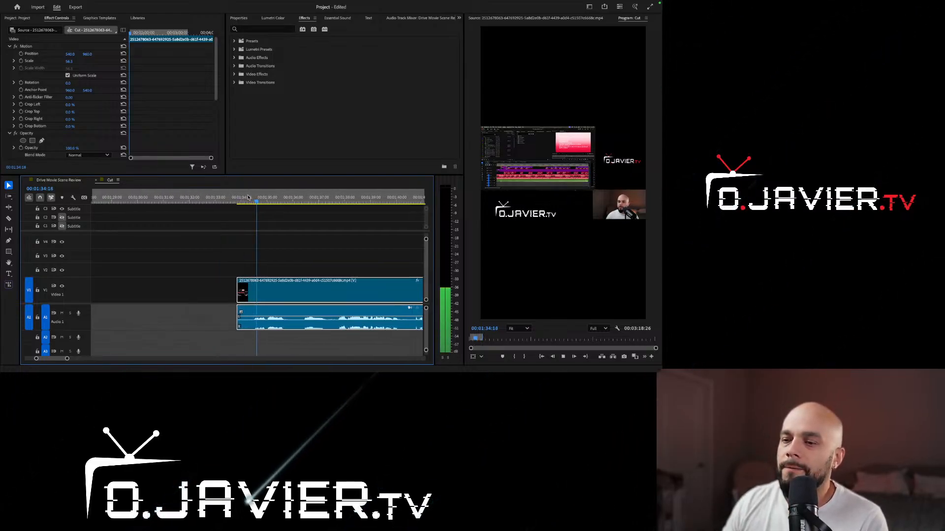
# Increase the Audio 1 track height and trim the start of the uncut clip to 00:01:34:14, just before the first speech.
pyautogui.press('space')
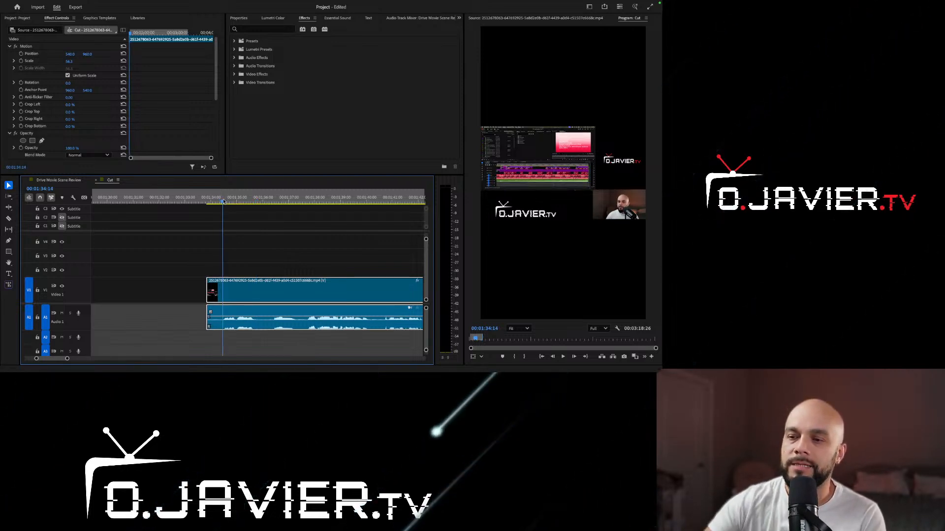
pyautogui.press('=')
pyautogui.press('=')
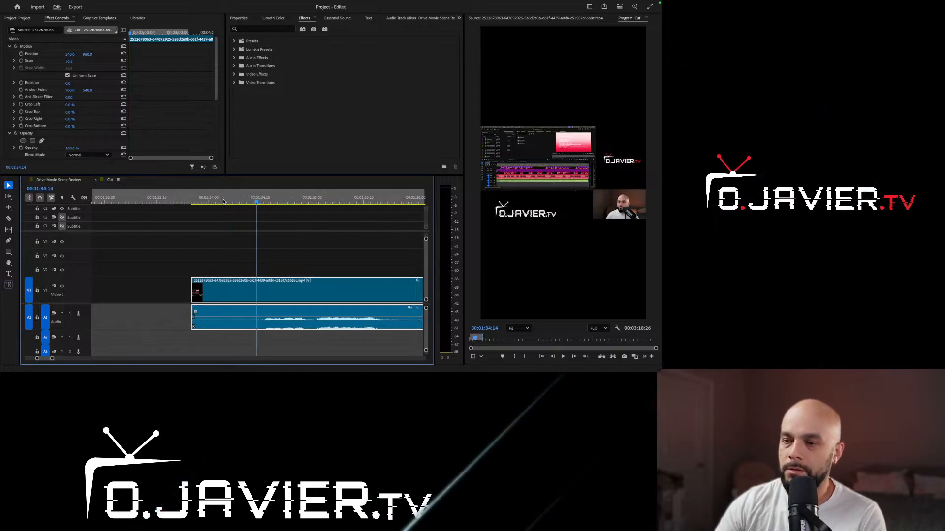
pyautogui.press('-')
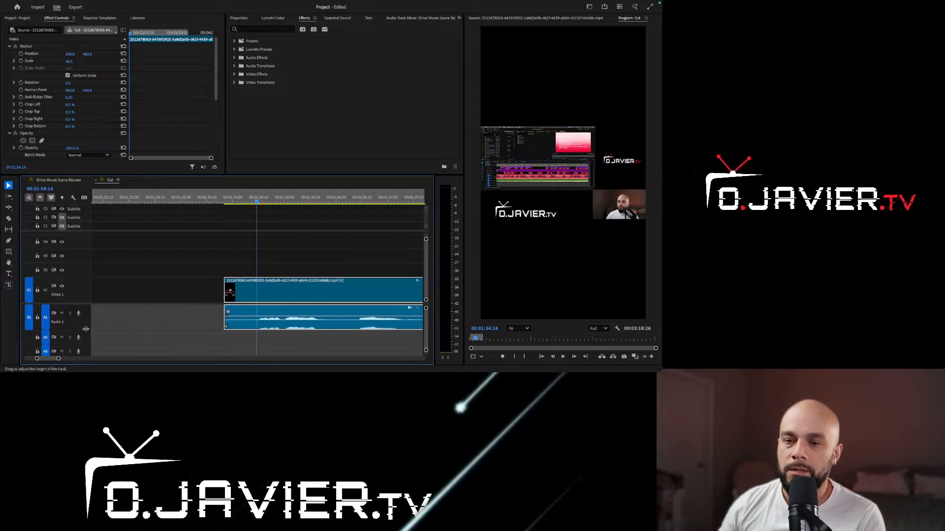
pyautogui.moveTo(86, 334); pyautogui.dragTo(87, 338)
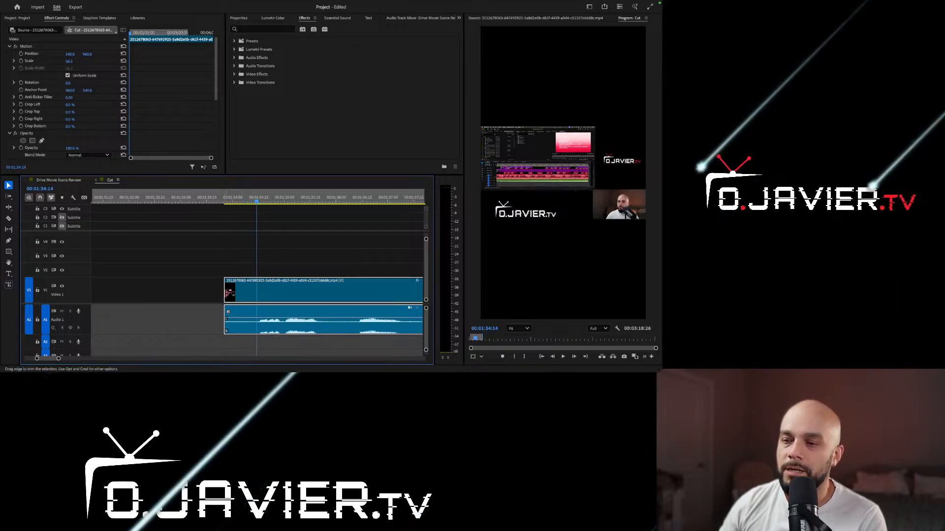
pyautogui.moveTo(225, 295); pyautogui.dragTo(261, 295)
# Play the trimmed clip and split its video and linked audio at 00:01:35:22, where the first phrase ends.
pyautogui.hscroll(3, 261, 295)
pyautogui.press('space')
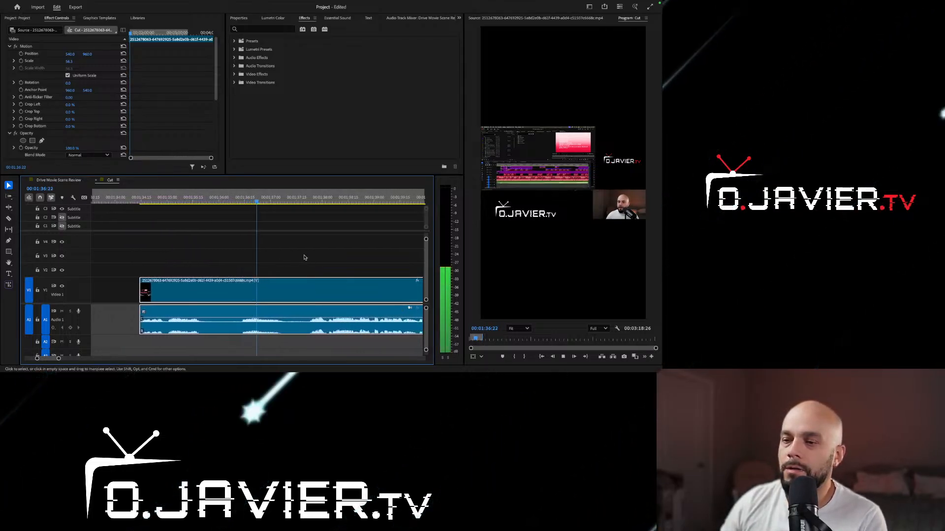
pyautogui.click(148, 198)
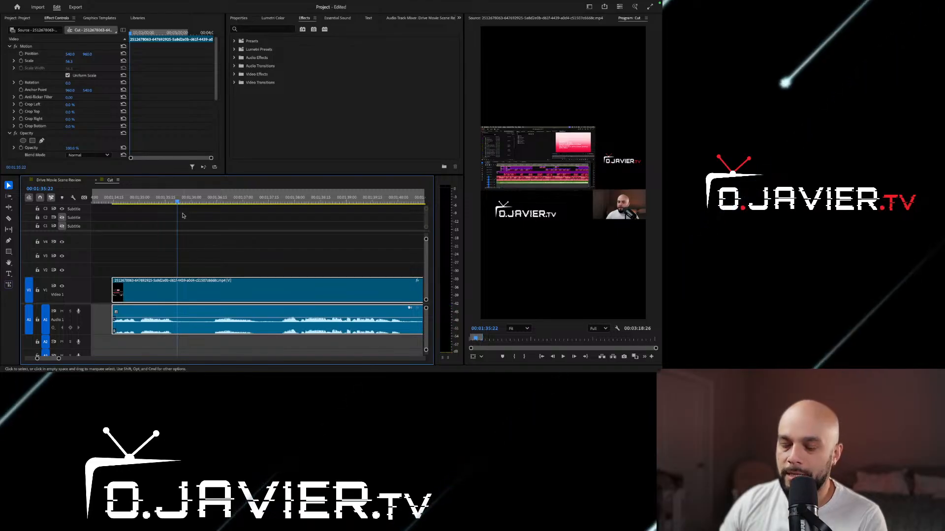
pyautogui.click(179, 294)
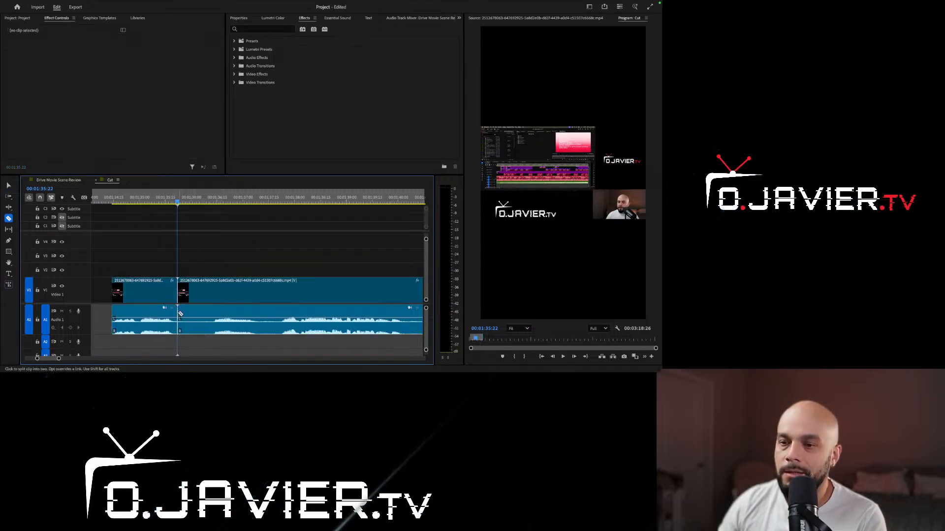
pyautogui.press('v')
# Play past the cut and ripple trim the start of the second clip to 00:01:37:21, closing the gap.
pyautogui.press('space')
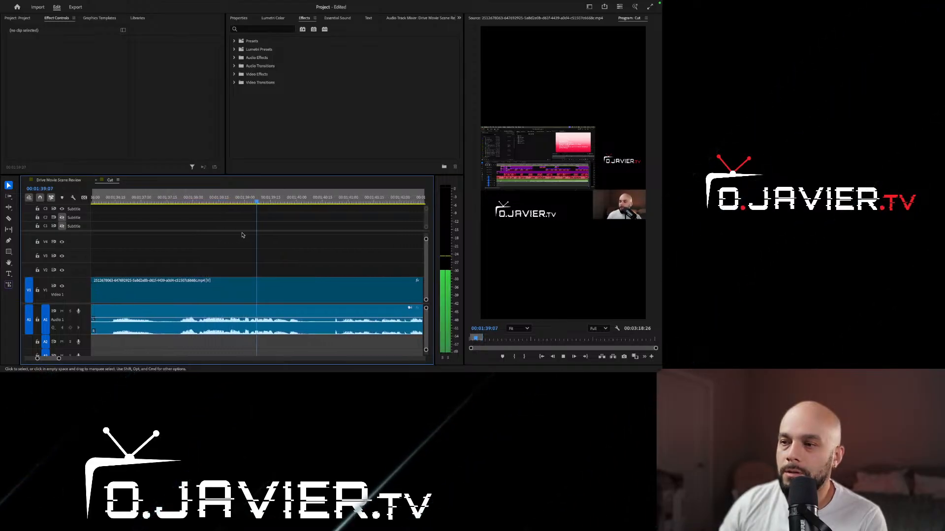
pyautogui.click(147, 200)
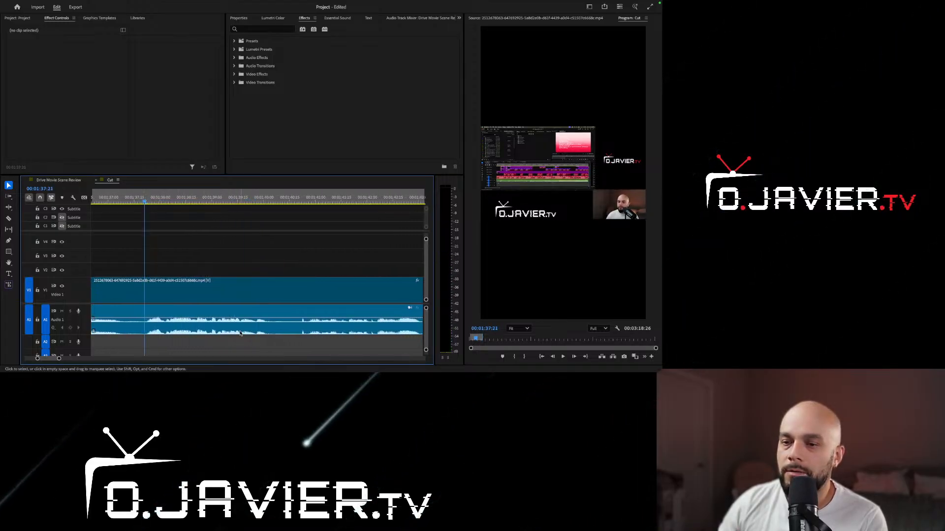
pyautogui.scroll(2, 234, 329)
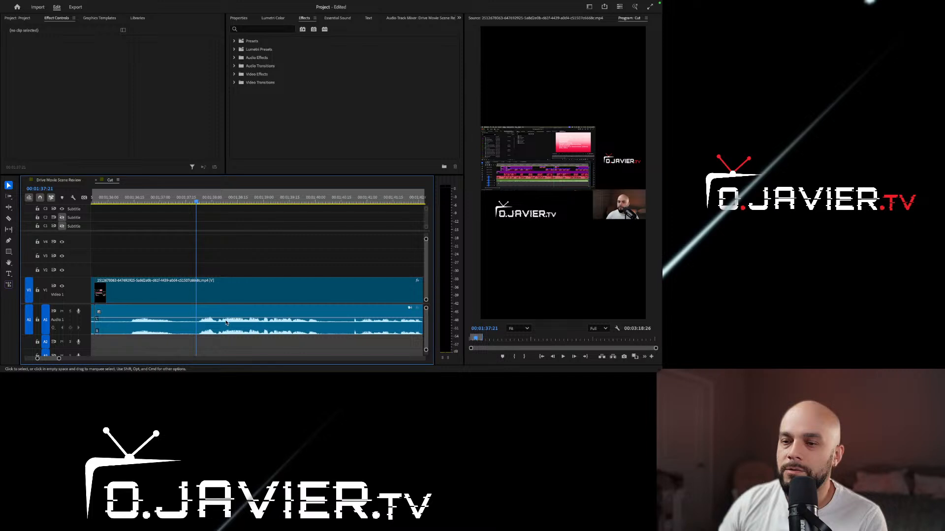
pyautogui.scroll(2, 156, 346)
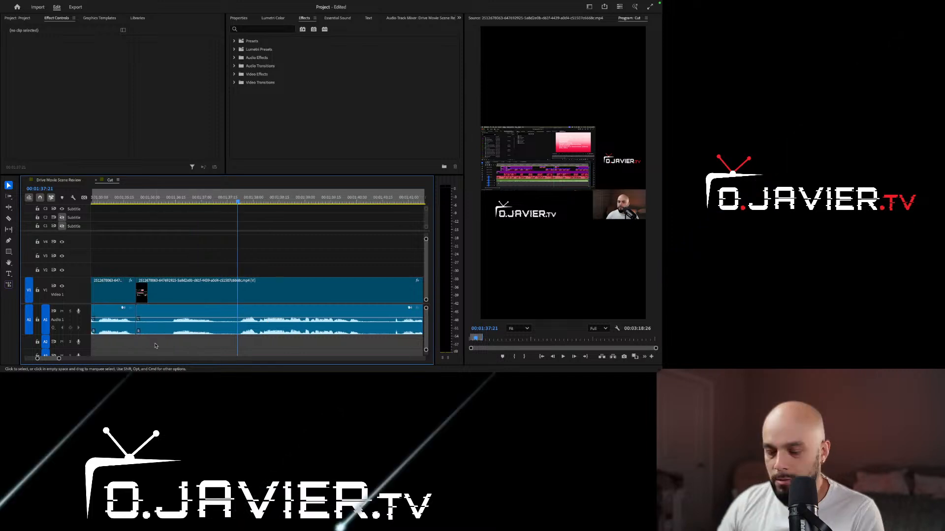
pyautogui.press('b')
pyautogui.moveTo(138, 318); pyautogui.dragTo(238, 315)
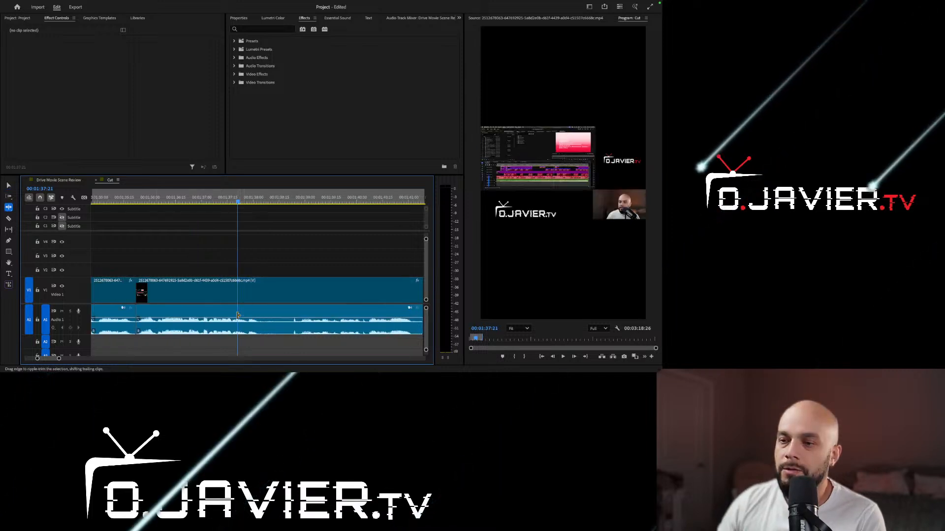
# Replay across the first edit and split the remaining clip with its audio at 00:01:37:26.
pyautogui.click(104, 197)
pyautogui.press('space')
pyautogui.scroll(5, 105, 198)
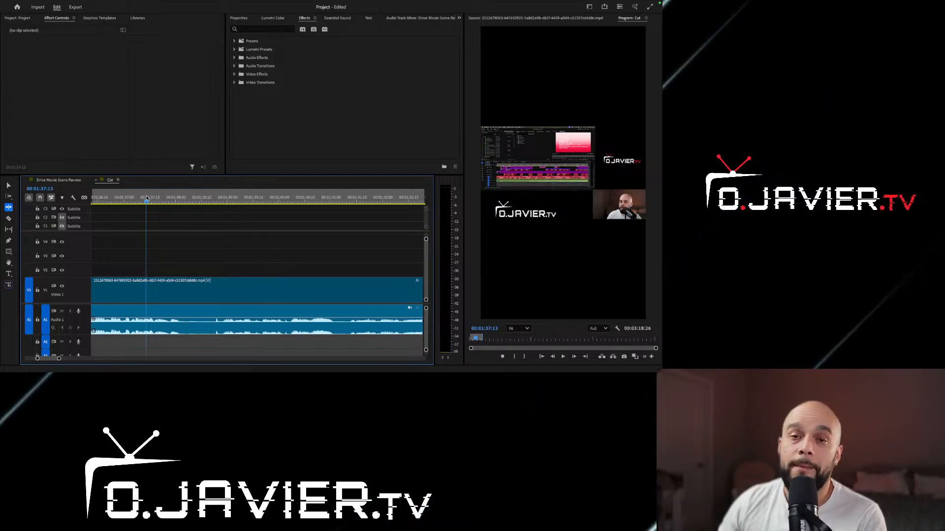
pyautogui.moveTo(146, 197); pyautogui.dragTo(169, 199)
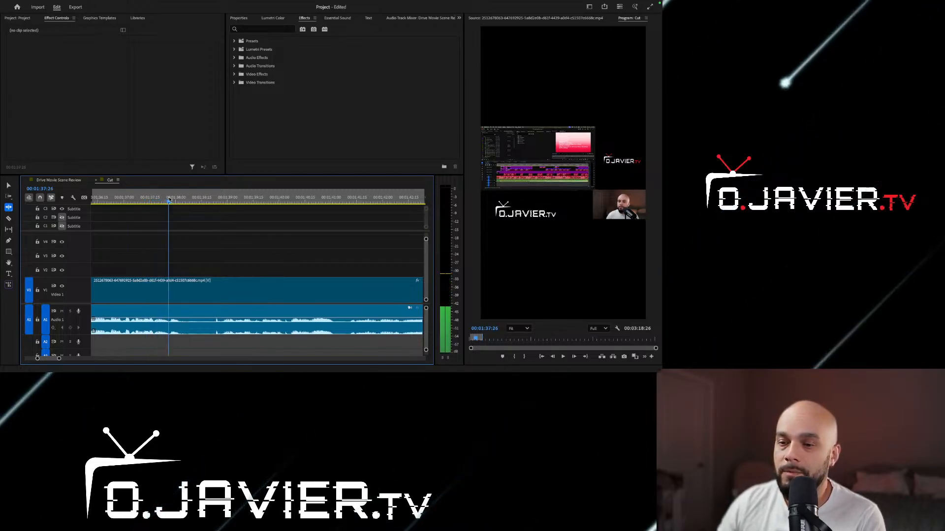
pyautogui.press('c')
pyautogui.click(169, 290)
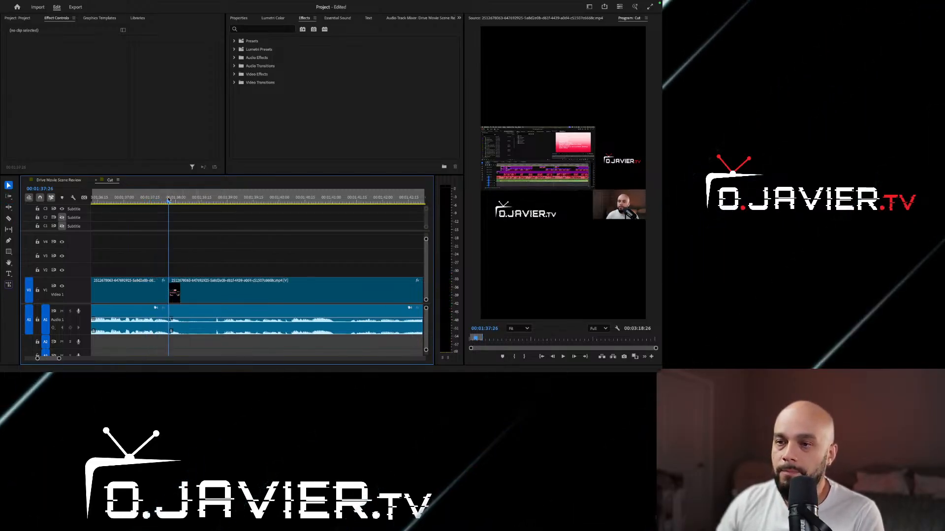
# Play past the 00:01:37:26 cut and ripple trim the start of the following clip to 00:01:38:27.
pyautogui.press('space')
pyautogui.press('v')
pyautogui.scroll(2, 206, 209)
pyautogui.scroll(-2, 206, 209)
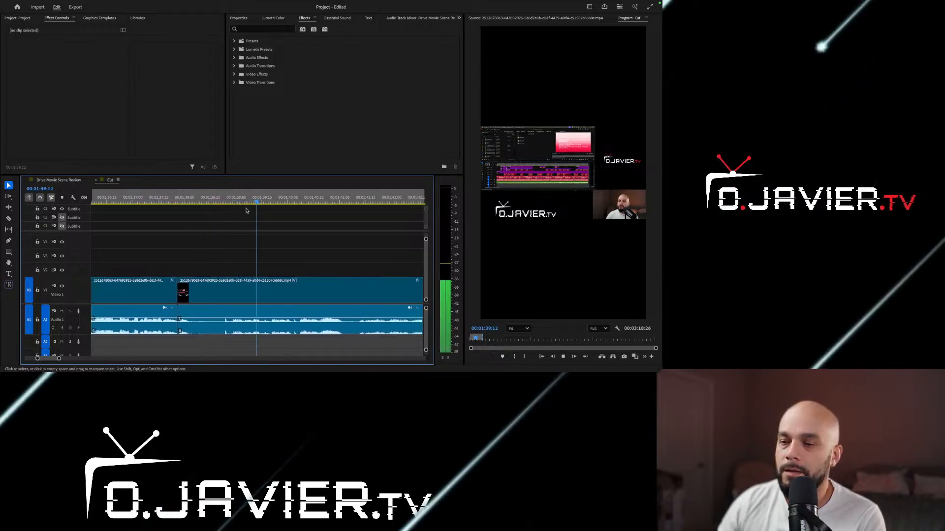
pyautogui.moveTo(227, 199); pyautogui.dragTo(229, 199)
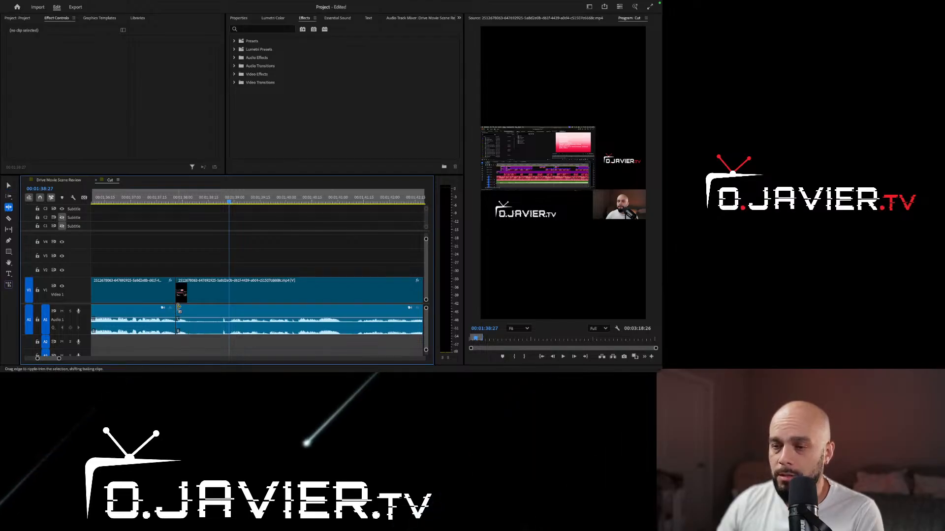
pyautogui.moveTo(181, 298); pyautogui.dragTo(229, 308)
pyautogui.press('v')
# Replay across the latest edit and split the remaining clip with its audio at 00:01:40:02.
pyautogui.click(152, 203)
pyautogui.press('space')
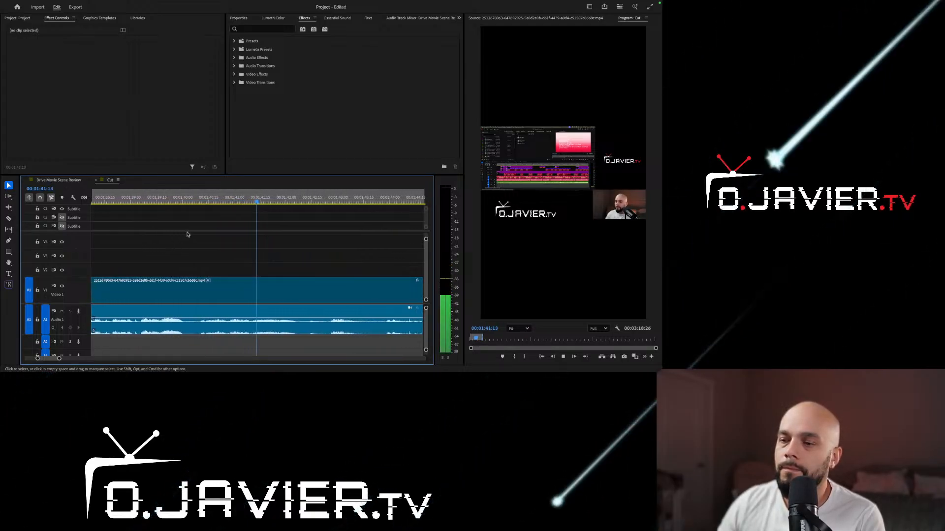
pyautogui.click(147, 199)
pyautogui.moveTo(148, 198); pyautogui.dragTo(164, 198)
pyautogui.press('c')
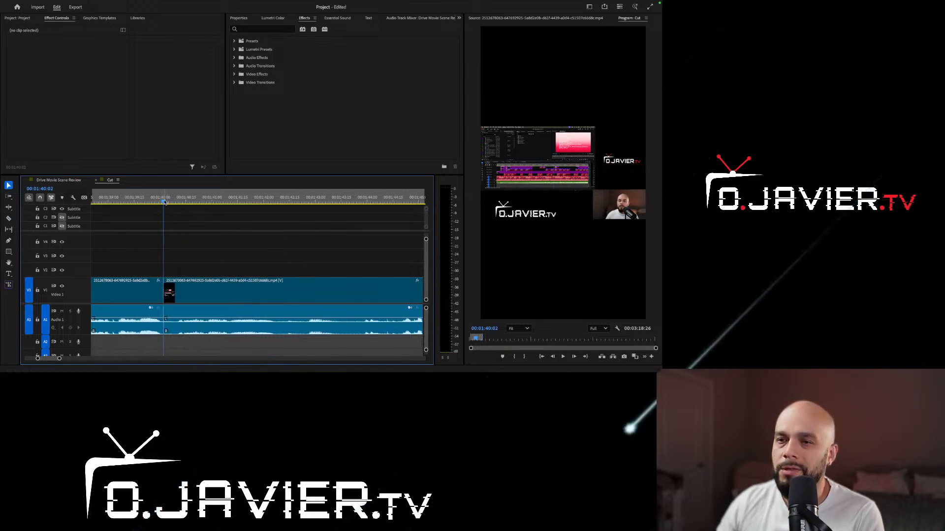
# Play on with the timeline zoomed out and ripple trim the unwanted start of the clip after the 00:01:40:02 cut.
pyautogui.press('space')
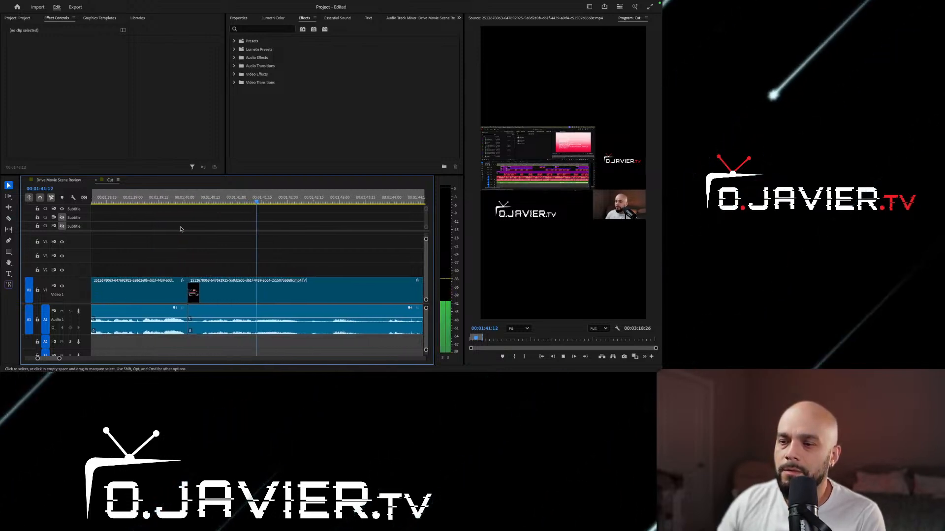
pyautogui.press('-')
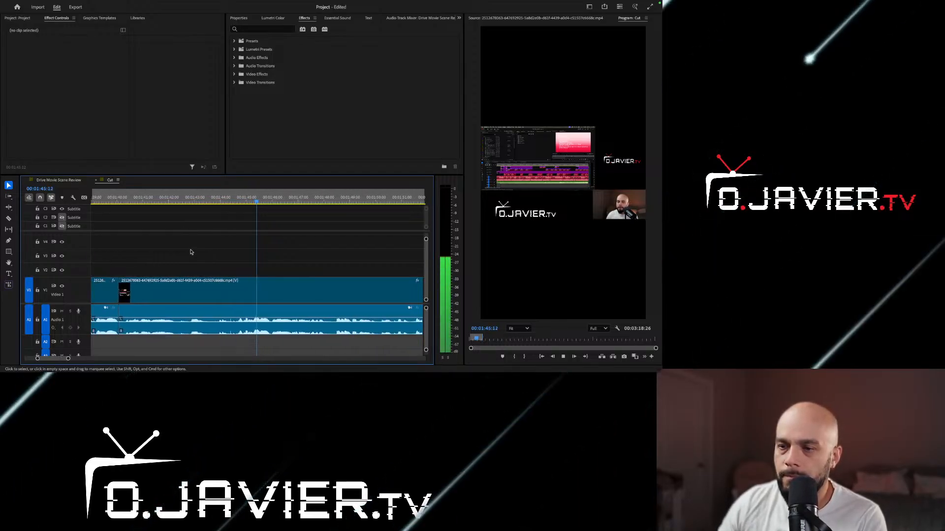
pyautogui.press('space')
pyautogui.click(111, 201)
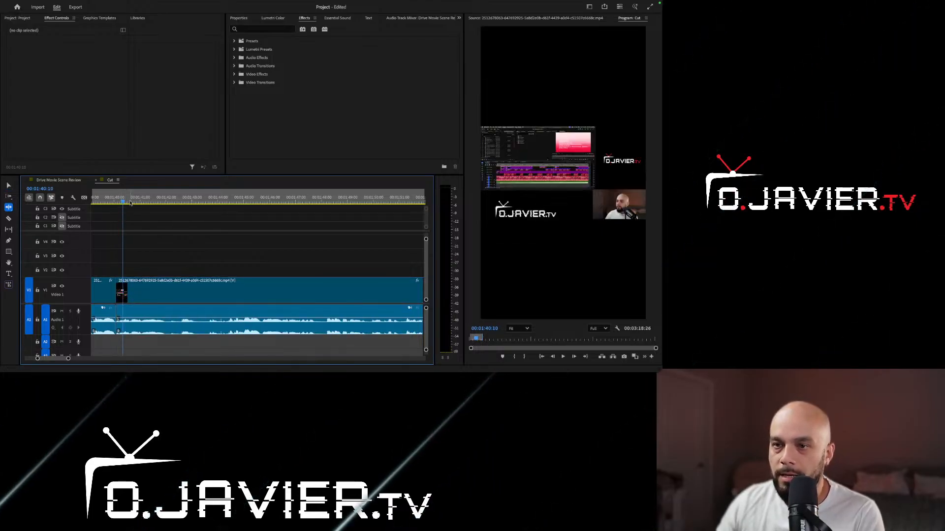
# Play across the latest edit and split the remaining clip with its audio at 00:01:42:00.
pyautogui.press('space')
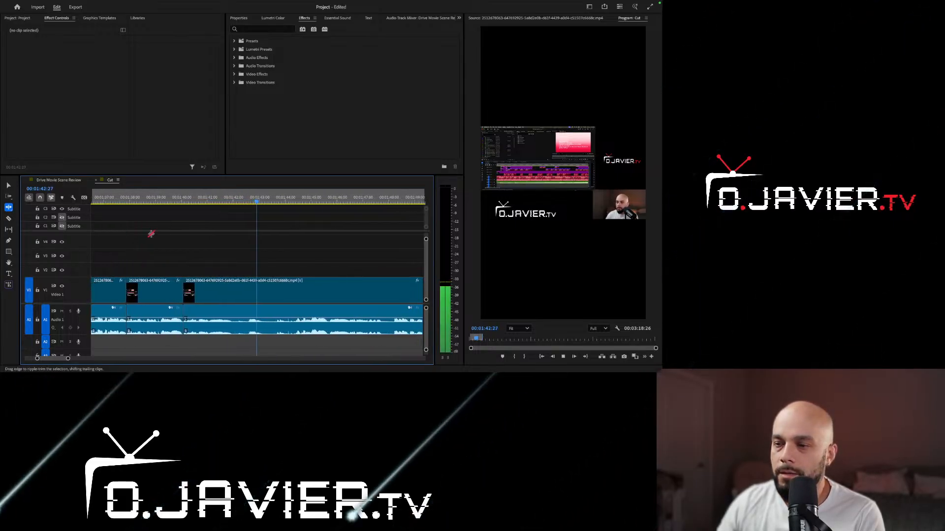
pyautogui.click(230, 200)
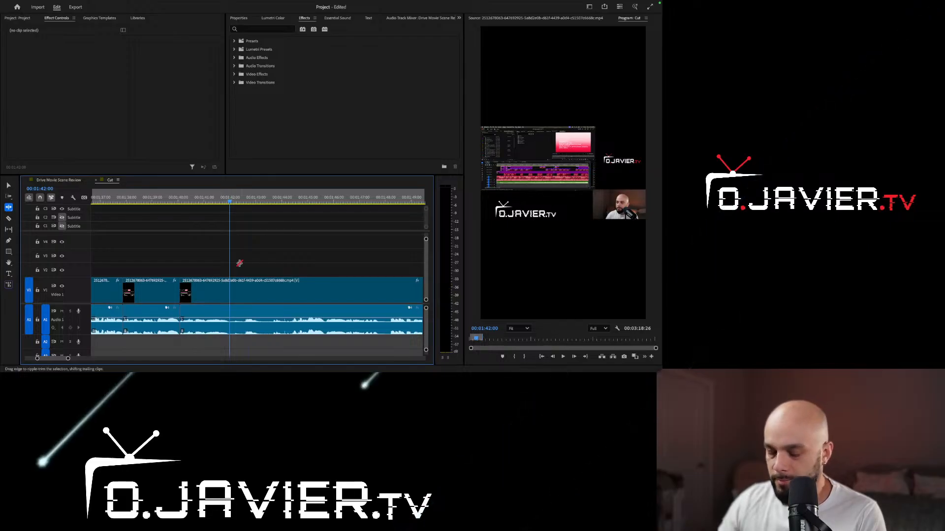
pyautogui.press('v')
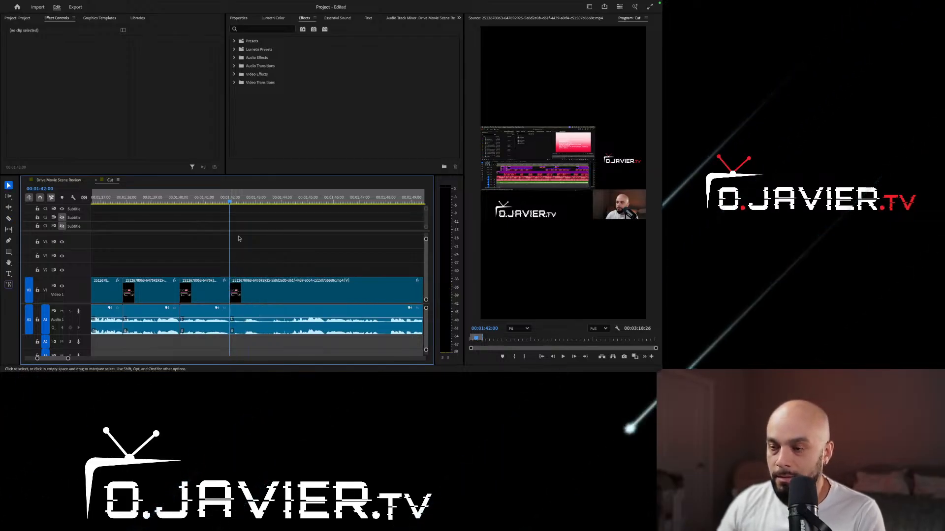
# Play past the 00:01:42:00 cut and ripple trim the start of the following clip to about 00:01:44:09.
pyautogui.press('space')
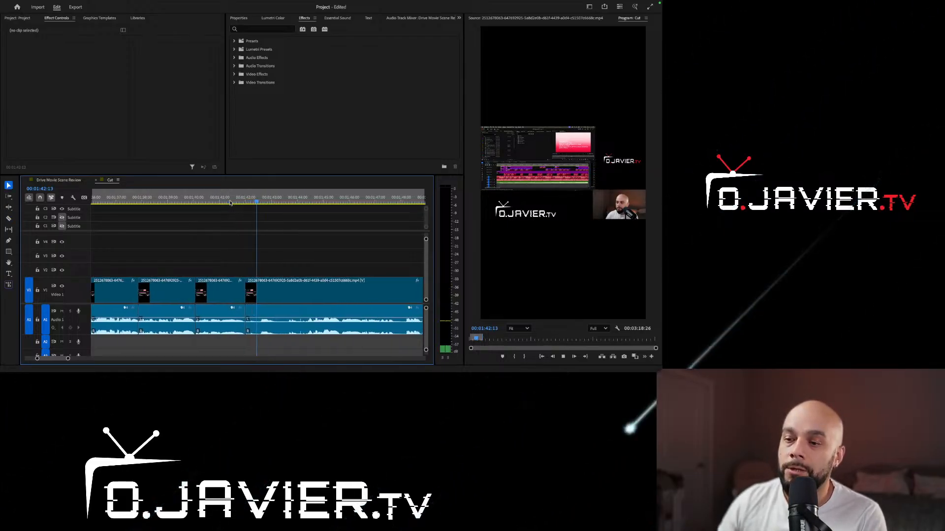
pyautogui.press('space')
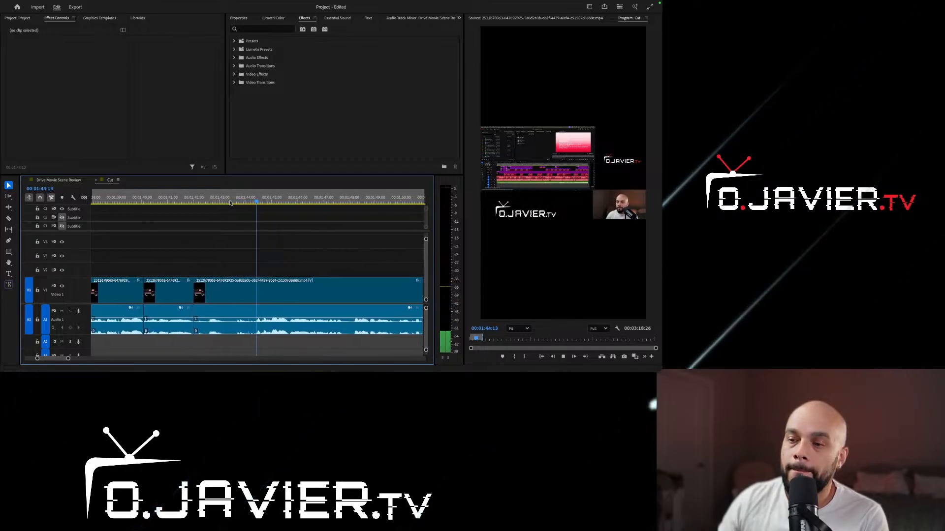
pyautogui.moveTo(226, 201); pyautogui.dragTo(233, 202)
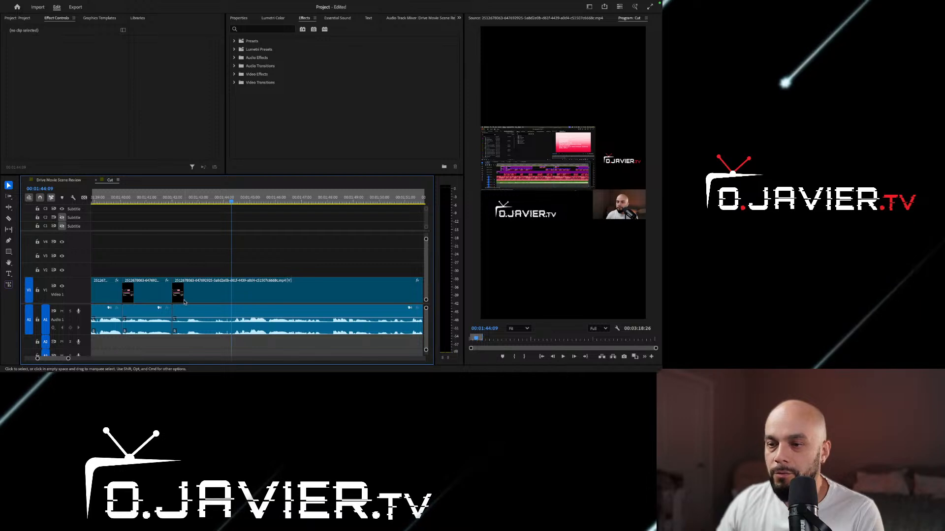
pyautogui.press('b')
pyautogui.moveTo(174, 296); pyautogui.dragTo(215, 293)
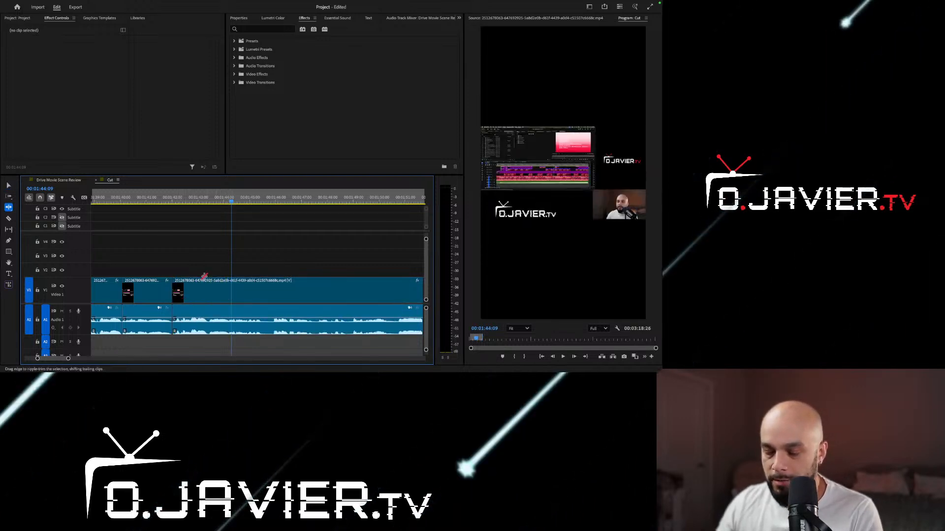
pyautogui.press('v')
# Play the edited sequence of cuts from its beginning at about 00:01:34:14 to 00:01:48:23.
pyautogui.hscroll(-5, 194, 276)
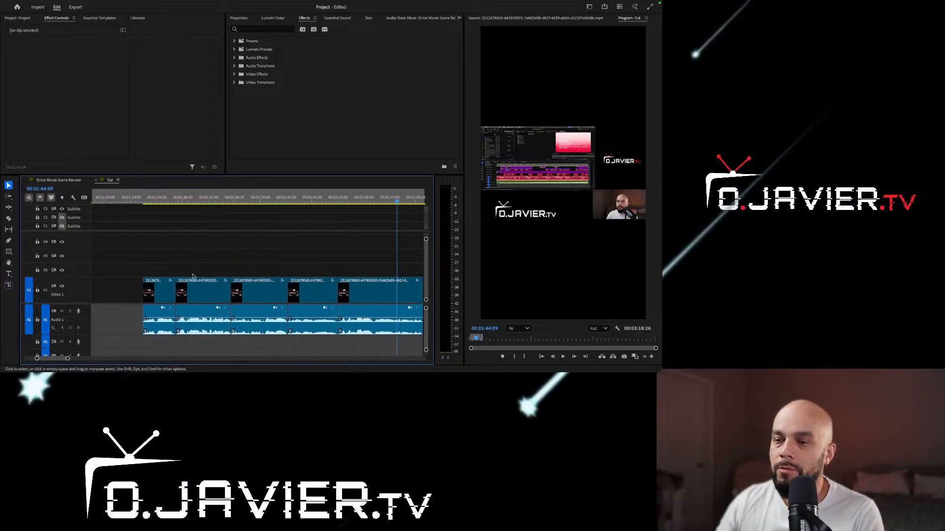
pyautogui.click(145, 197)
pyautogui.press('space')
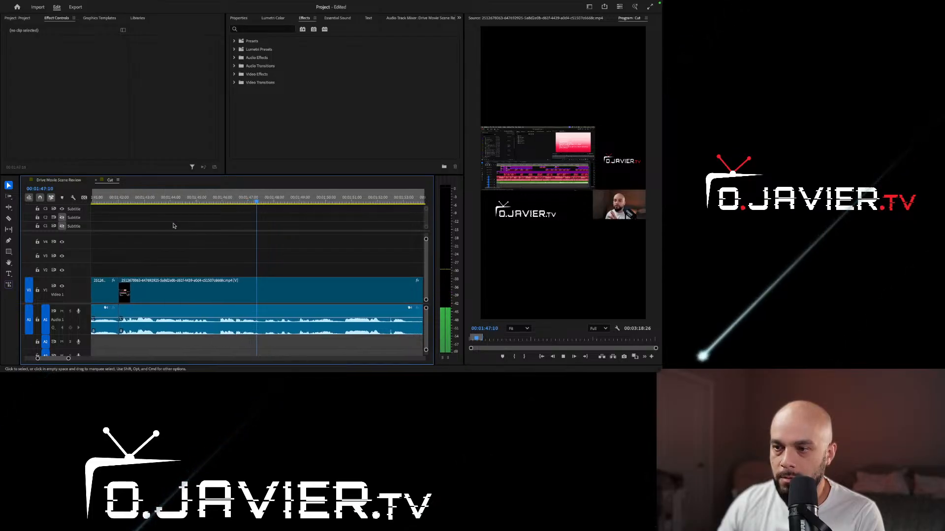
pyautogui.press('space')
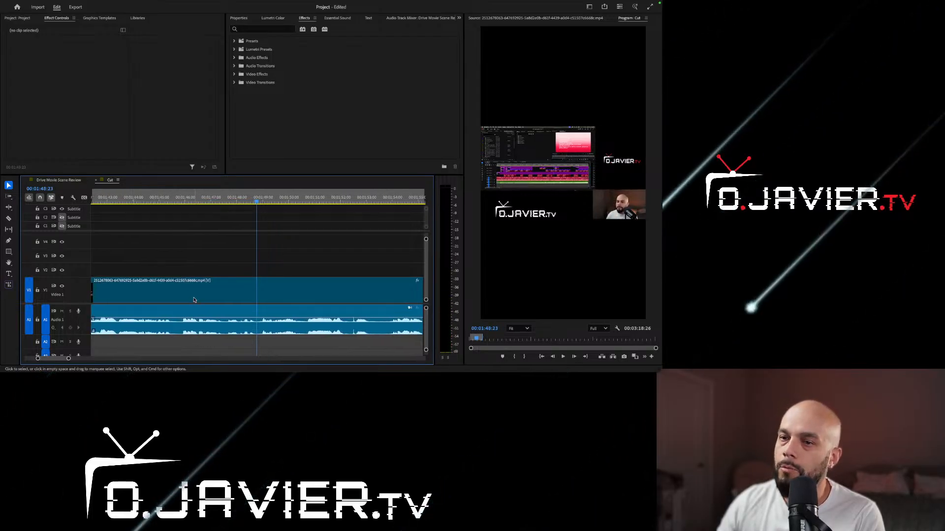
# Play back from about 00:01:43:02 and split the remaining clip with its audio at about 00:01:45:15.
pyautogui.hscroll(-3, 194, 300)
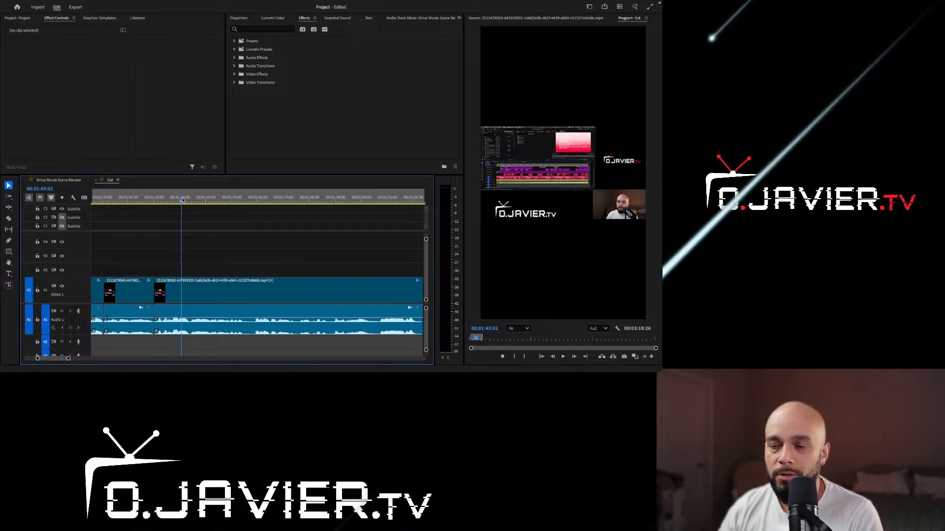
pyautogui.press('space')
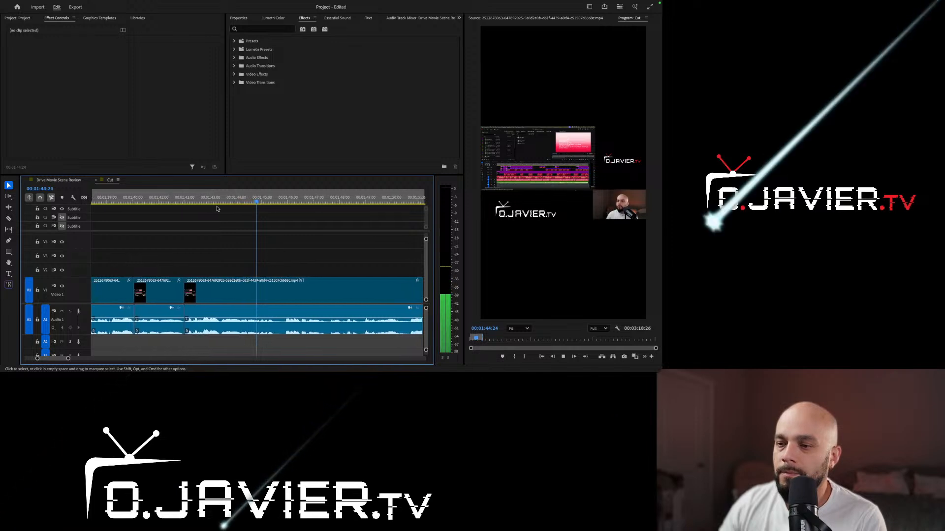
pyautogui.click(250, 201)
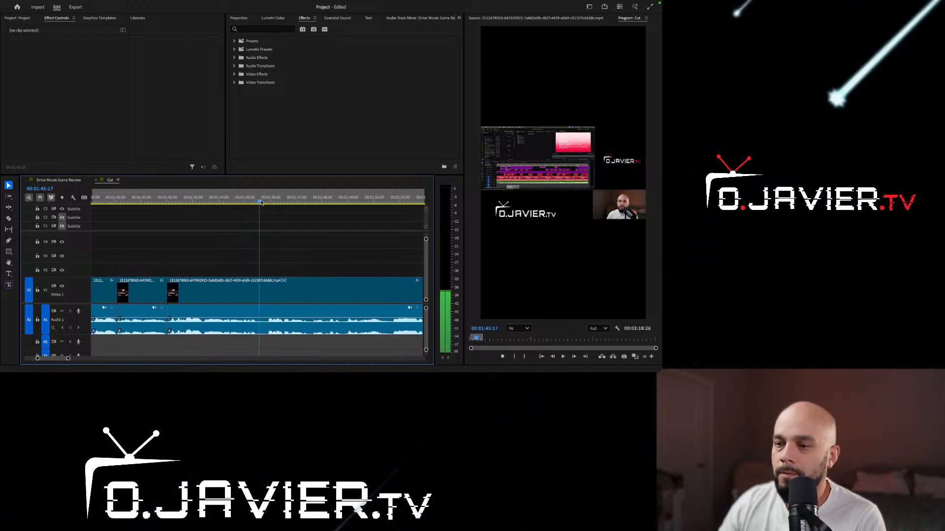
pyautogui.moveTo(262, 203); pyautogui.dragTo(258, 202)
pyautogui.press('c')
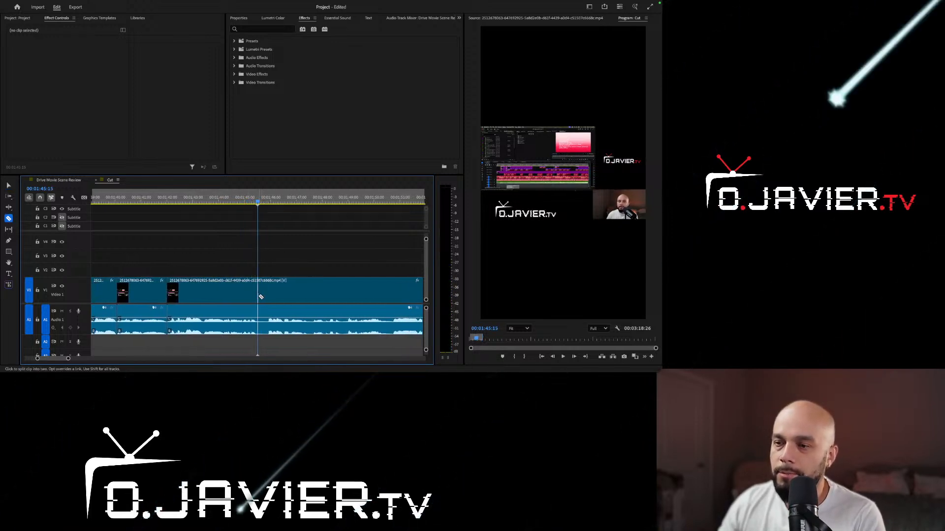
pyautogui.click(261, 297)
# Ripple trim the start of the clip after the 00:01:45:15 cut to about 00:01:45:26 and play on.
pyautogui.press('v')
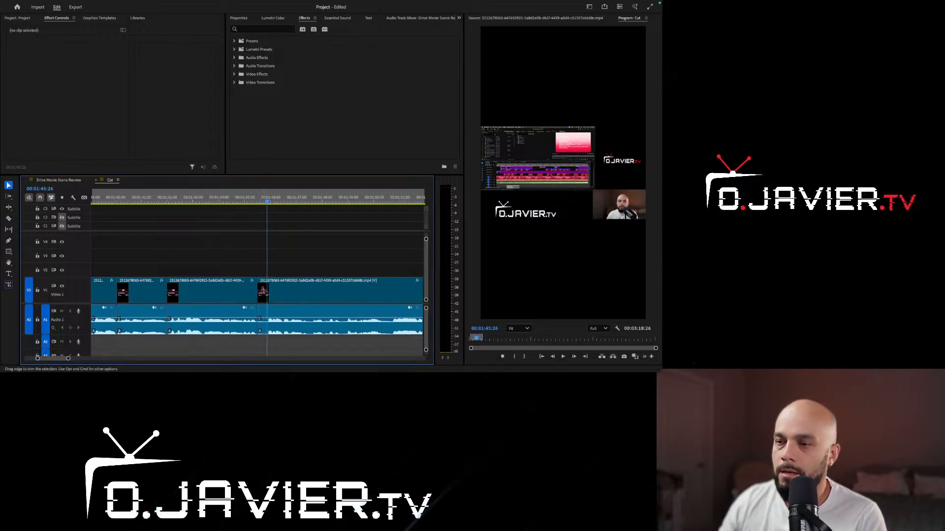
pyautogui.press('b')
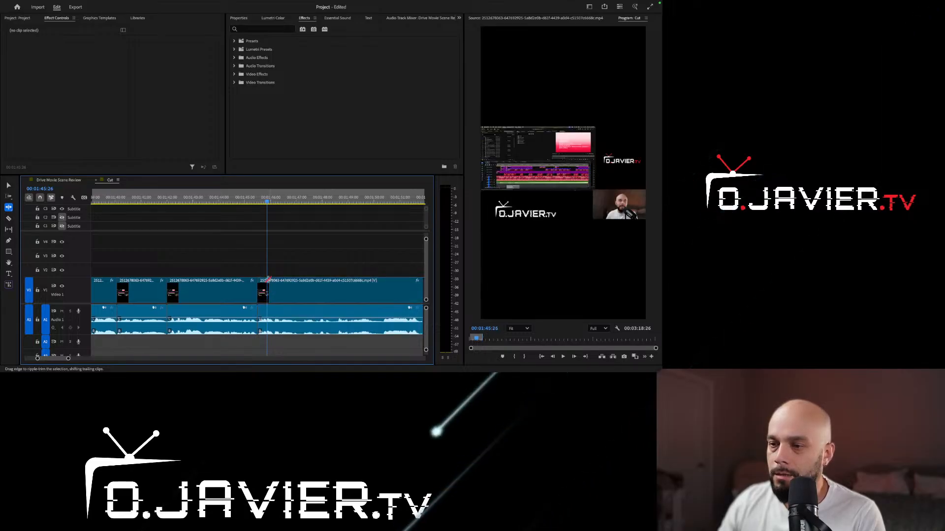
pyautogui.press('space')
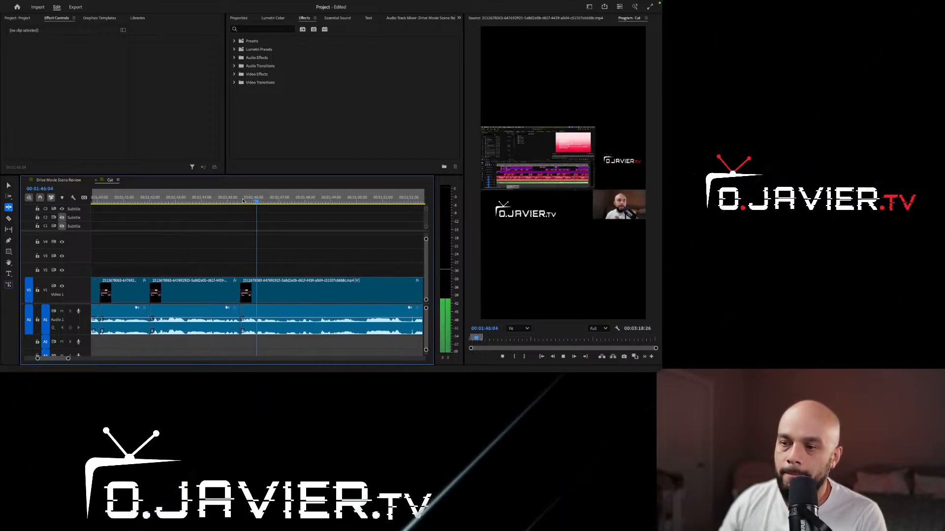
# Split the remaining clip with its audio at 00:01:47:02.
pyautogui.press('space')
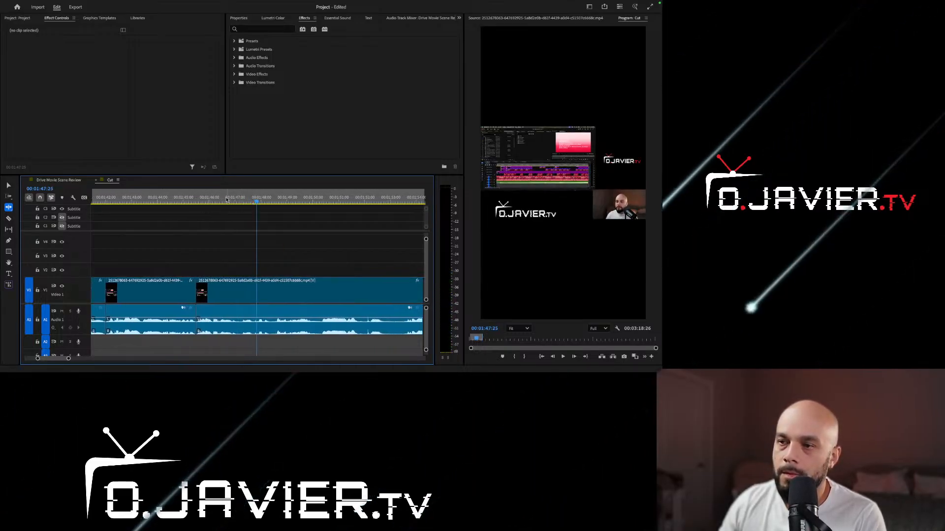
pyautogui.click(234, 199)
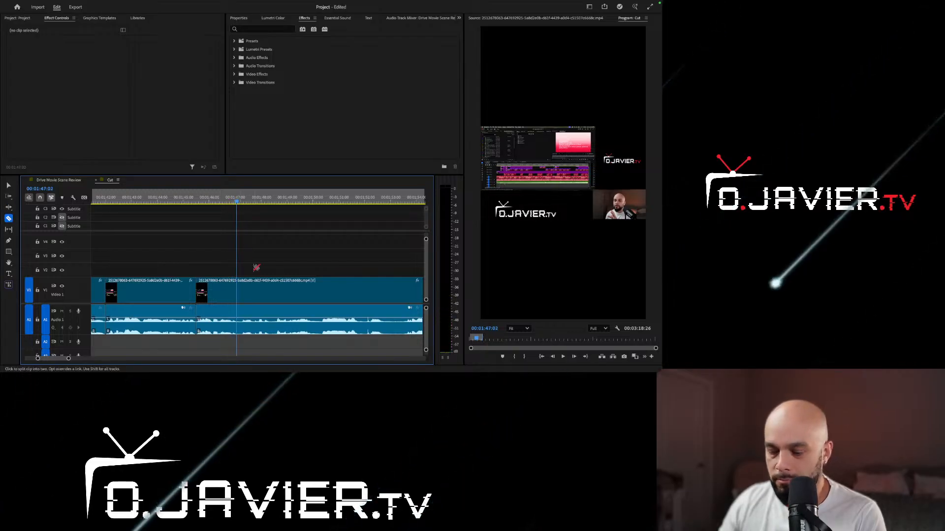
pyautogui.press('v')
# Try to ripple trim the start of the clip after the 00:01:47:02 cut to about 00:01:49:15.
pyautogui.press('space')
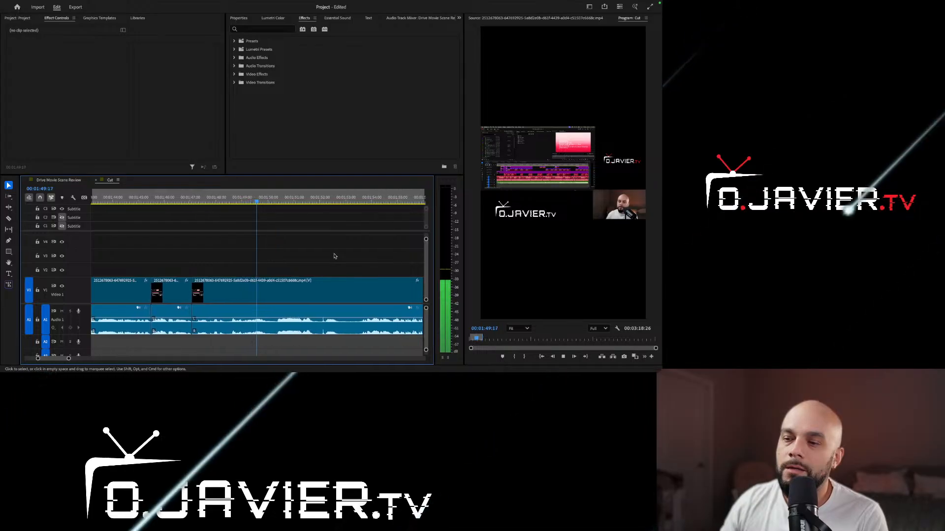
pyautogui.press('space')
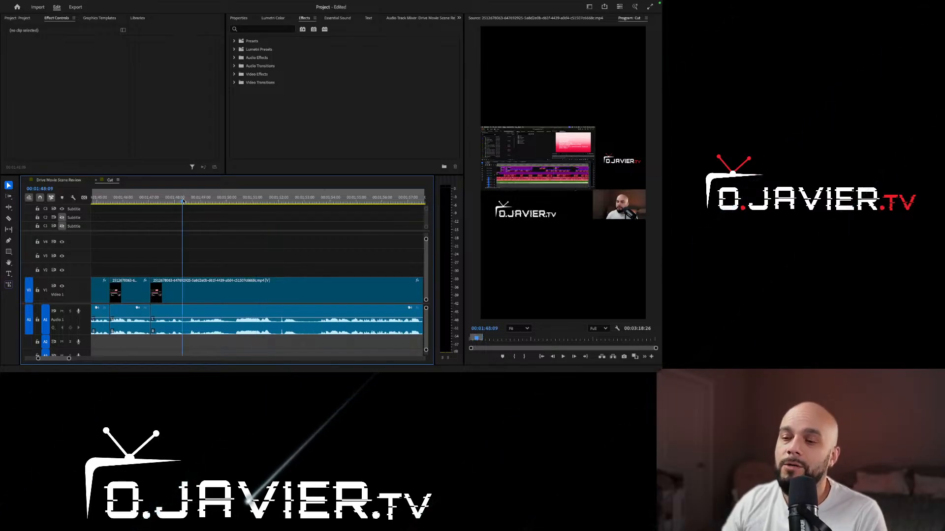
pyautogui.press('space')
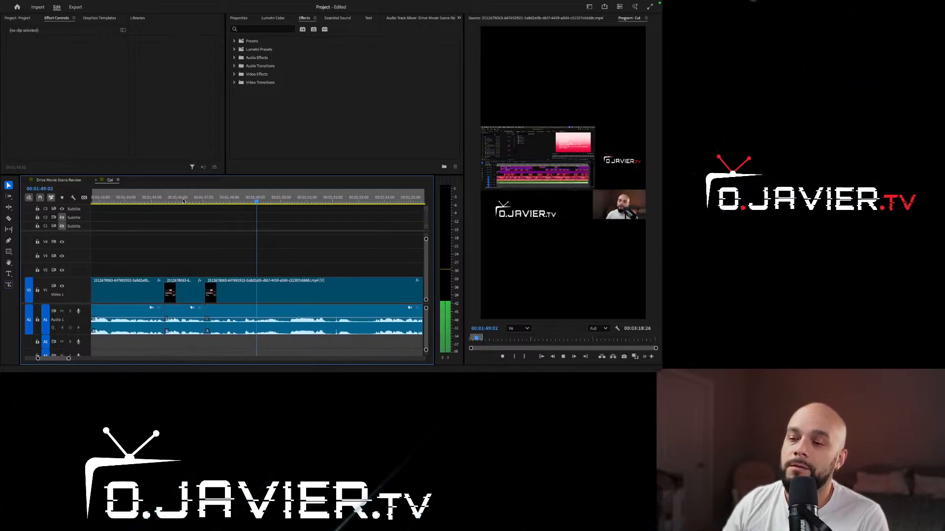
pyautogui.press('space')
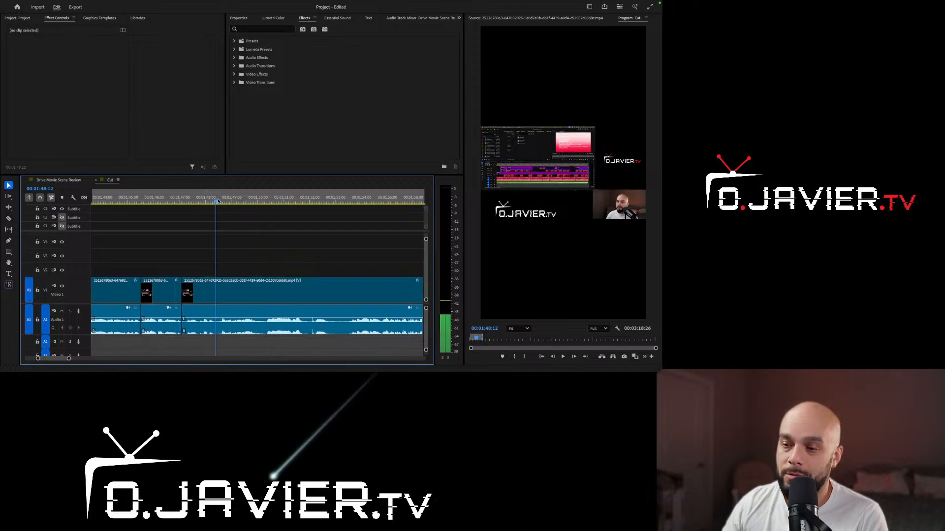
pyautogui.moveTo(217, 201); pyautogui.dragTo(245, 201)
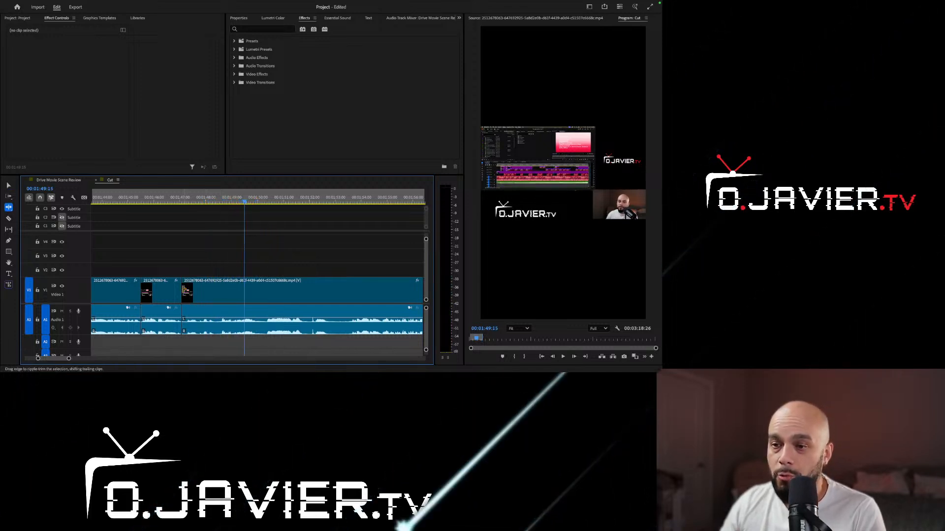
pyautogui.press('b')
pyautogui.moveTo(183, 295); pyautogui.dragTo(247, 297)
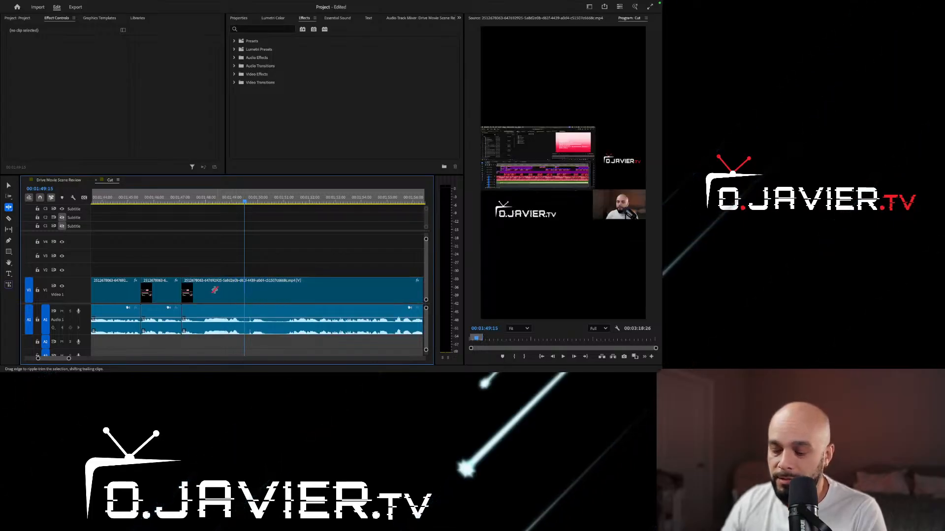
pyautogui.press('j')
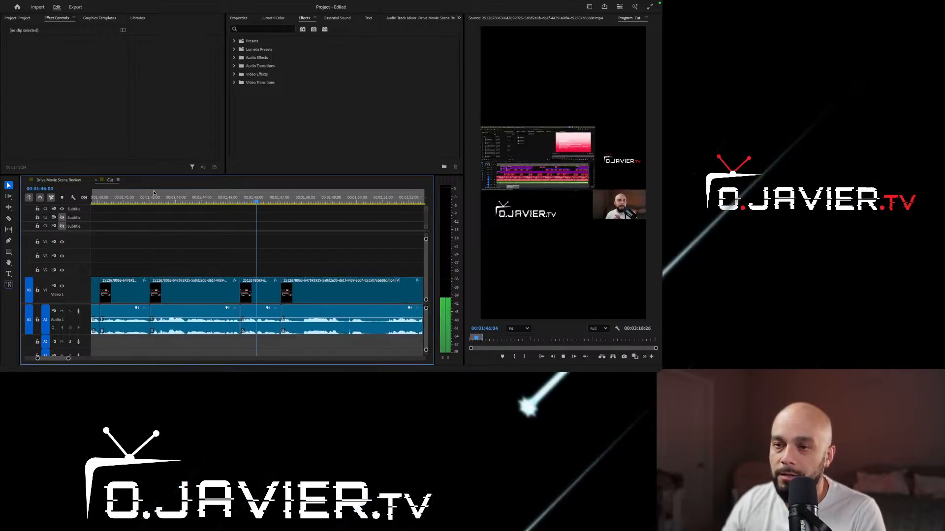
# Play past the 00:01:47:02 cut and ripple trim the start of the following clip to about 00:01:49:13.
pyautogui.press('space')
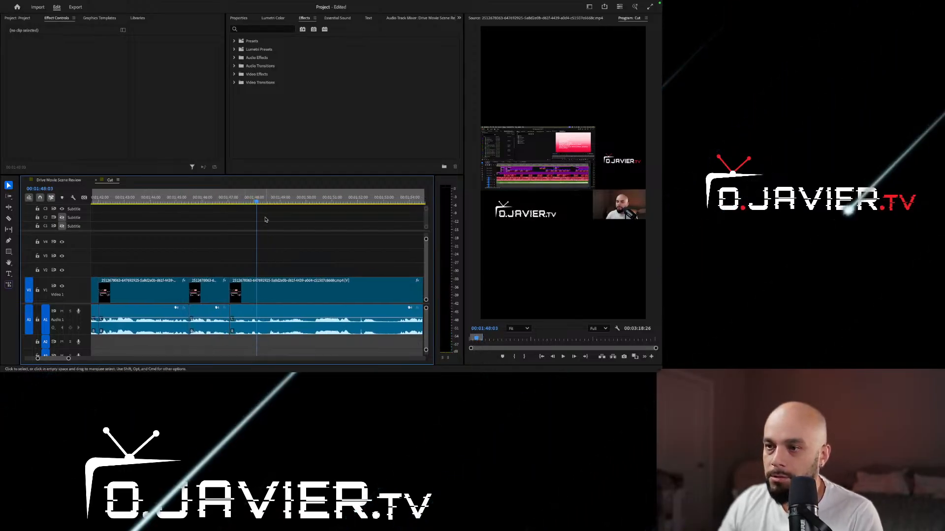
pyautogui.press('space')
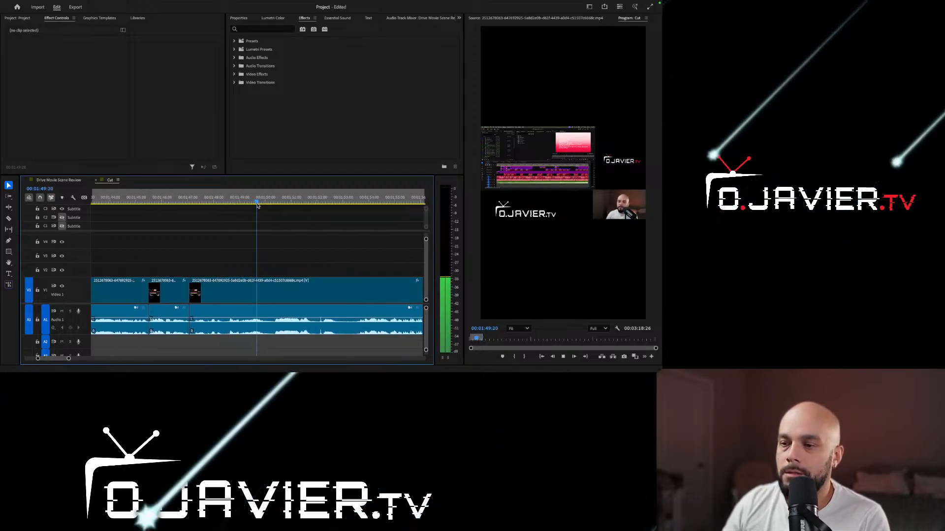
pyautogui.click(241, 199)
pyautogui.moveTo(242, 199); pyautogui.dragTo(245, 199)
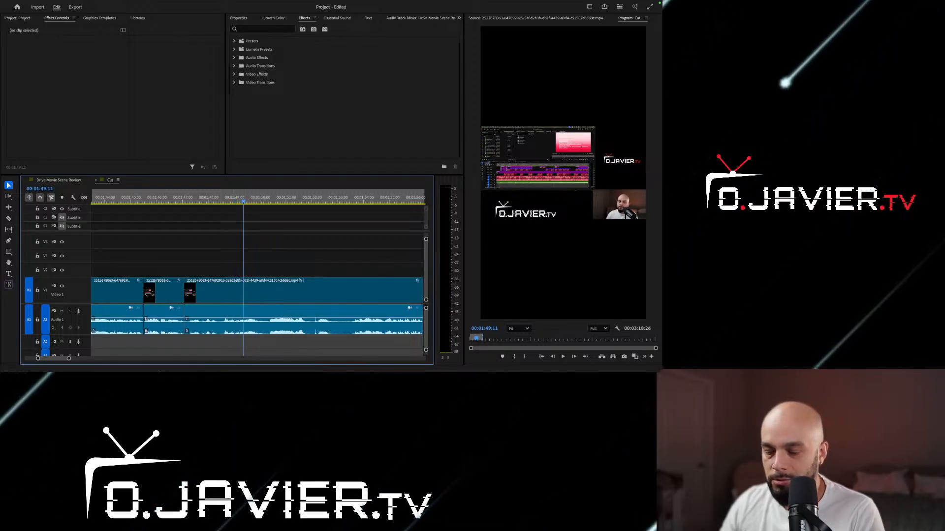
pyautogui.moveTo(187, 294); pyautogui.dragTo(245, 307)
# Replay the passage around the 00:01:47:02 cut several times to check the timing of the trimmed clip.
pyautogui.click(171, 202)
pyautogui.press('space')
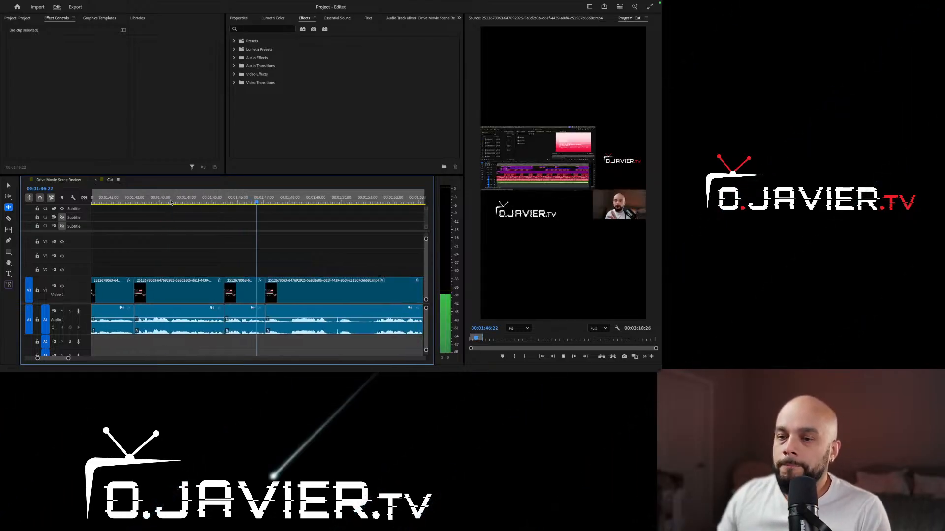
pyautogui.press('space')
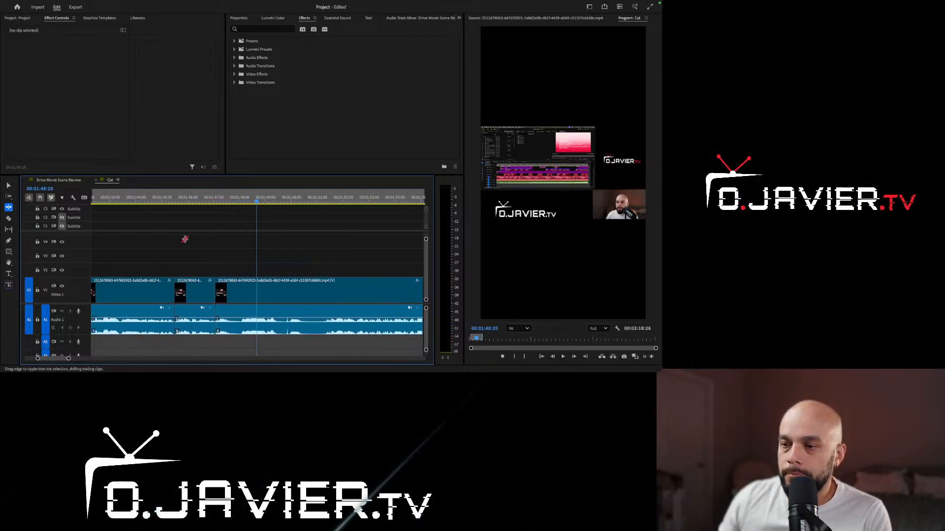
pyautogui.click(219, 203)
pyautogui.press('space')
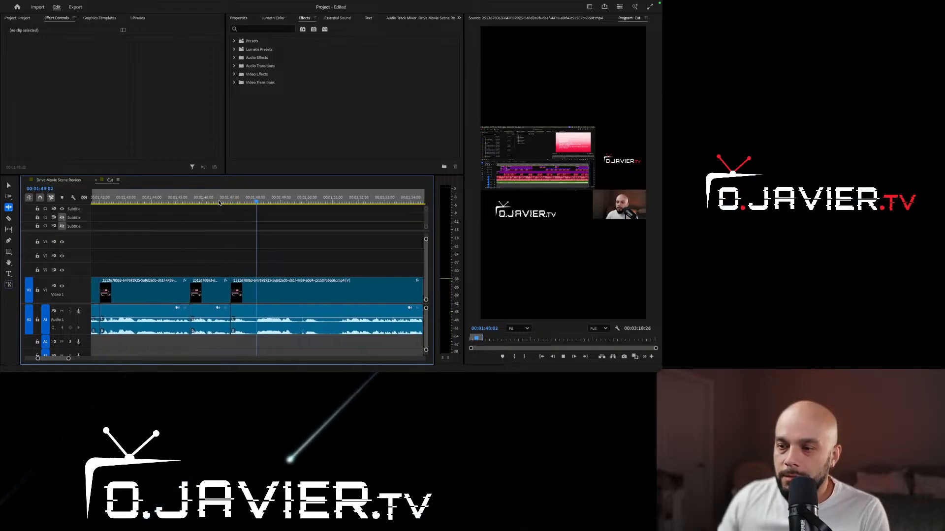
pyautogui.press('space')
pyautogui.click(229, 202)
pyautogui.press('space')
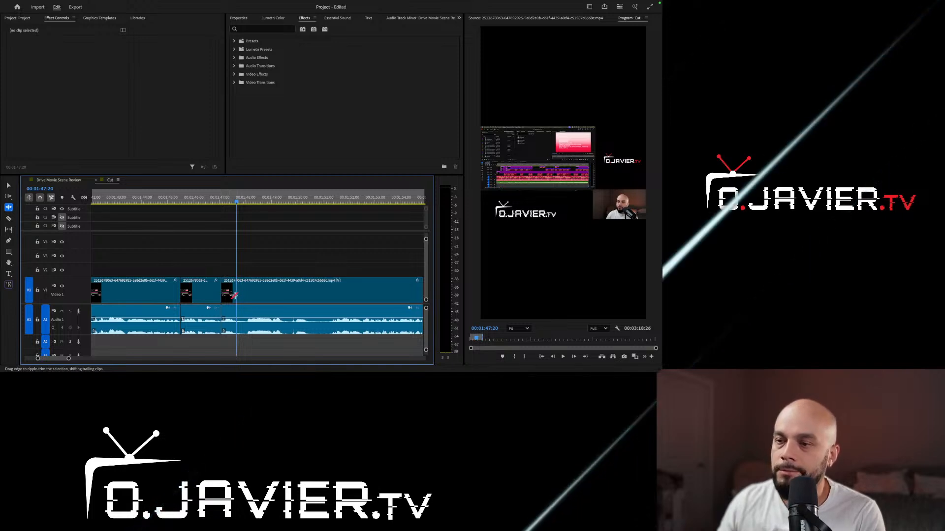
pyautogui.click(220, 202)
pyautogui.press('space')
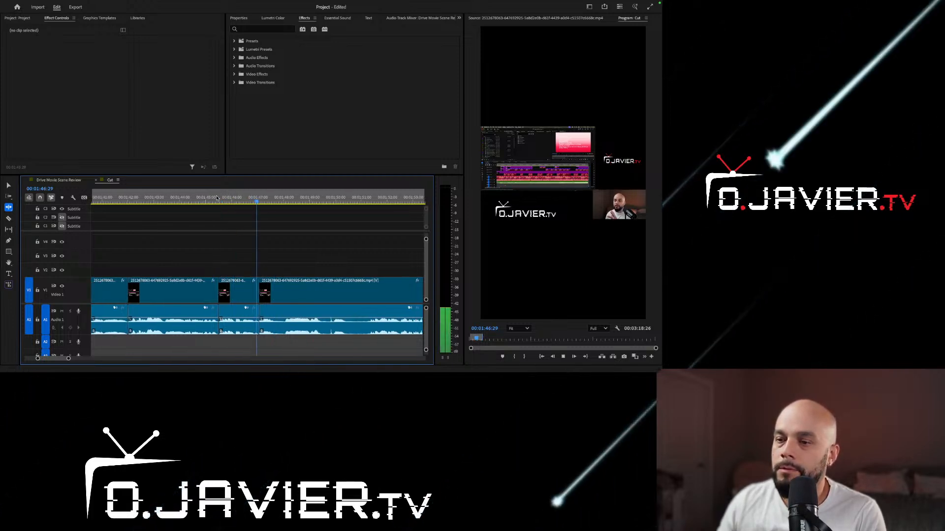
# Split the last clip with its audio at 00:01:47:20.
pyautogui.press('space')
pyautogui.click(251, 201)
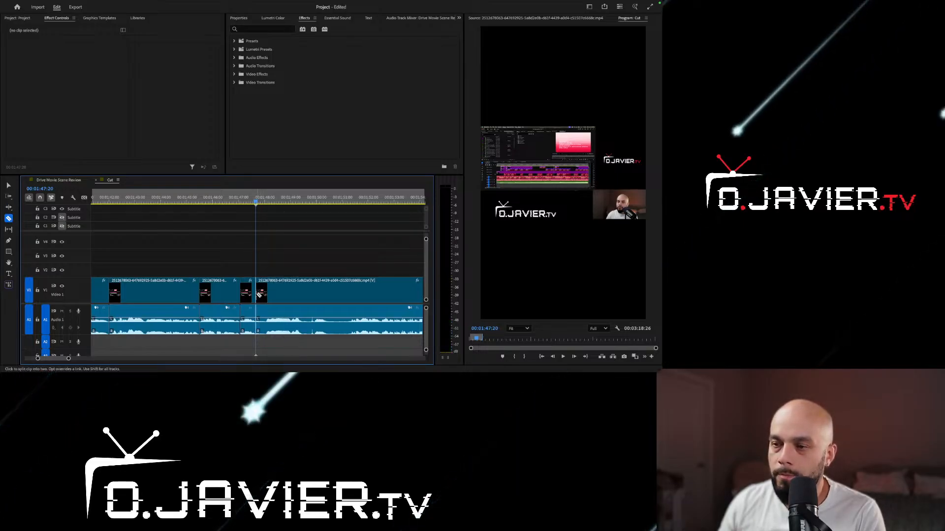
pyautogui.press('v')
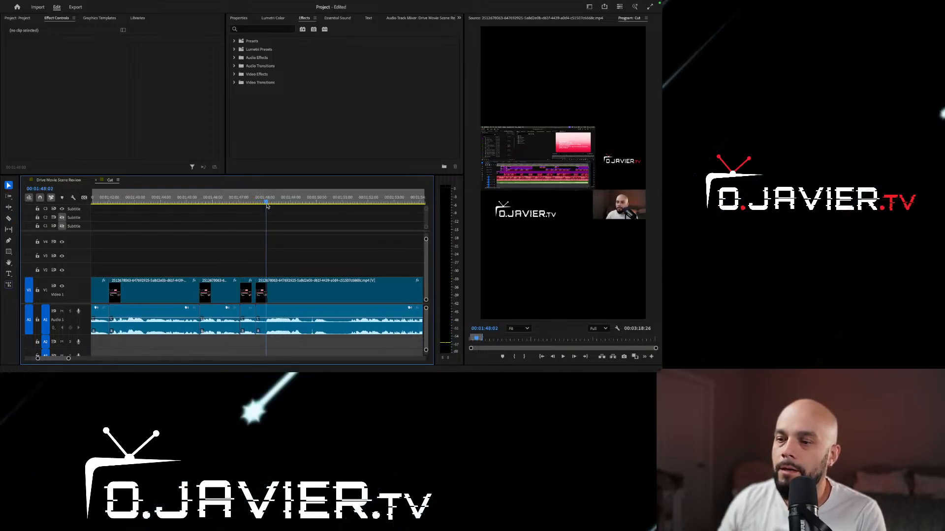
# Ripple trim the start of the clip after the 00:01:47:20 cut to about 00:01:48:02.
pyautogui.press('b')
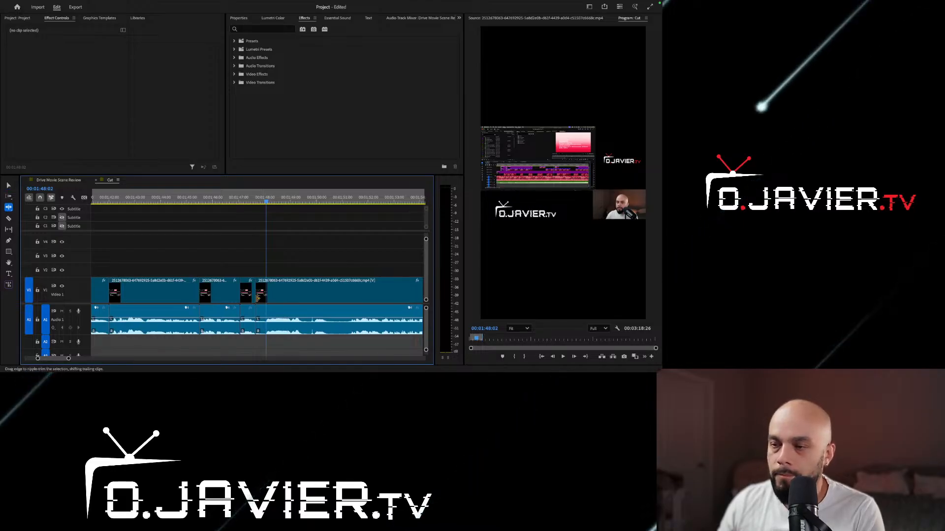
pyautogui.moveTo(262, 298); pyautogui.dragTo(265, 299)
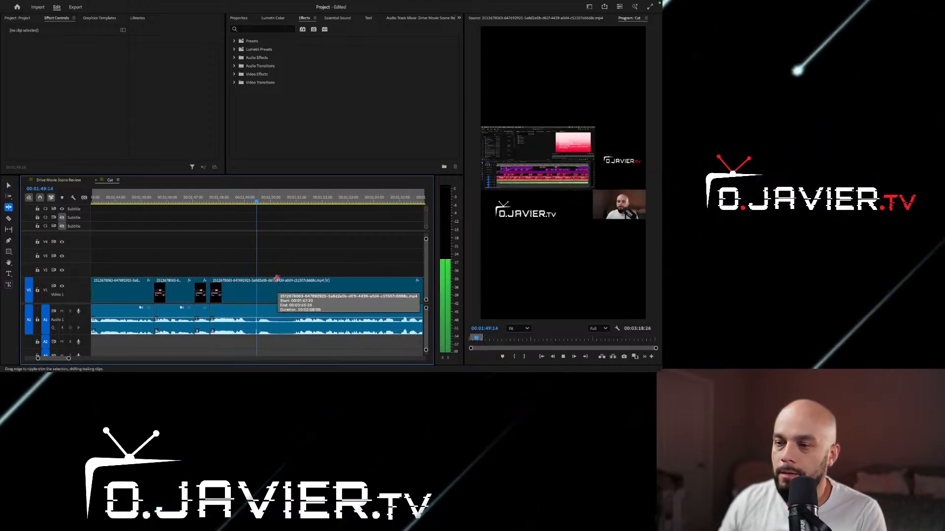
pyautogui.press('space')
# Replay the passage after the 00:01:47:20 cut and split the remaining clip with its audio at 00:01:48:02.
pyautogui.click(184, 199)
pyautogui.press('space')
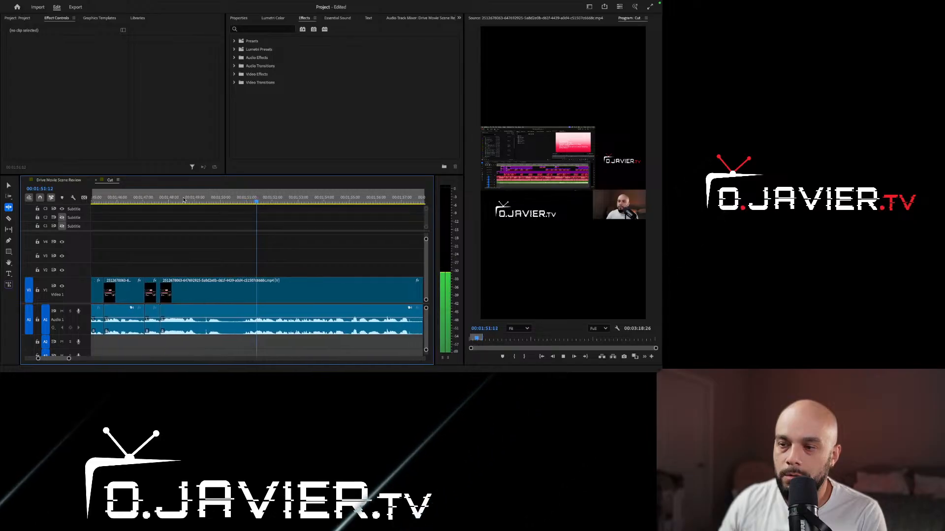
pyautogui.press('space')
pyautogui.scroll(3, 274, 201)
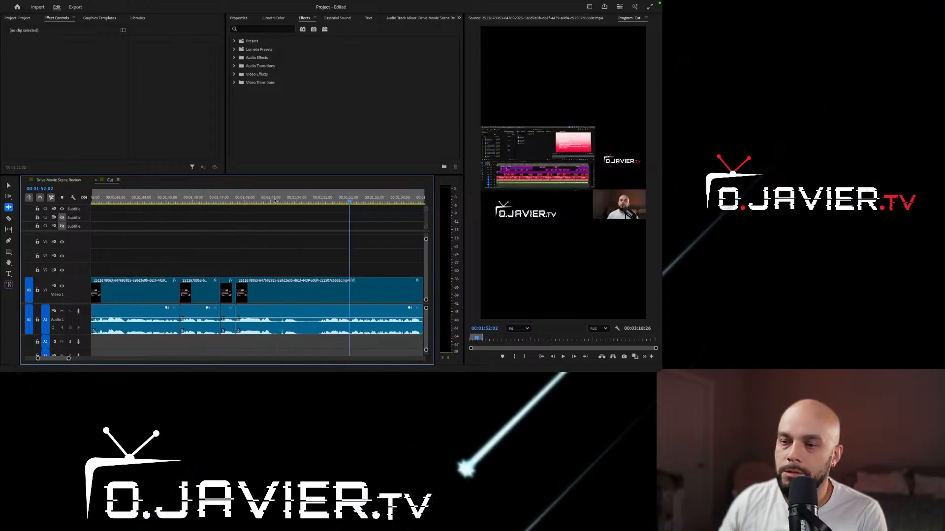
pyautogui.click(233, 203)
pyautogui.press('space')
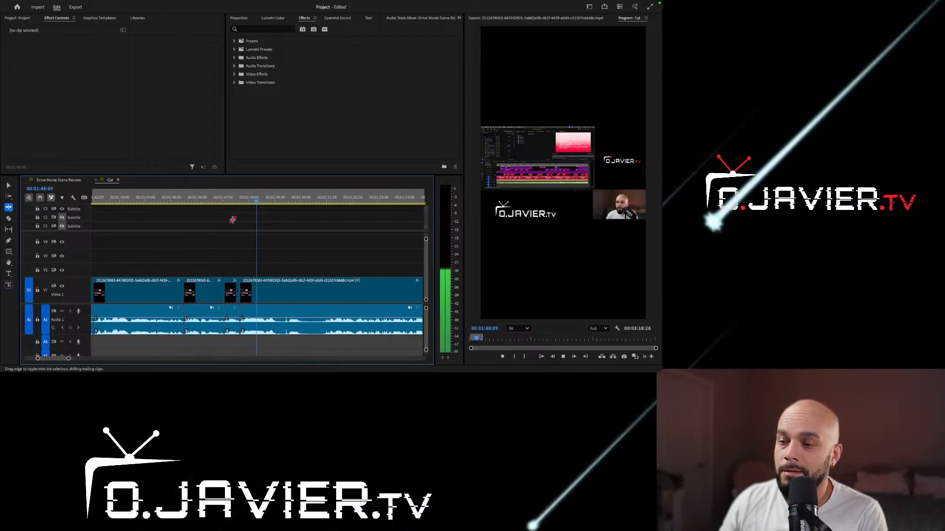
pyautogui.press('space')
pyautogui.moveTo(224, 200); pyautogui.dragTo(238, 197)
pyautogui.press('c')
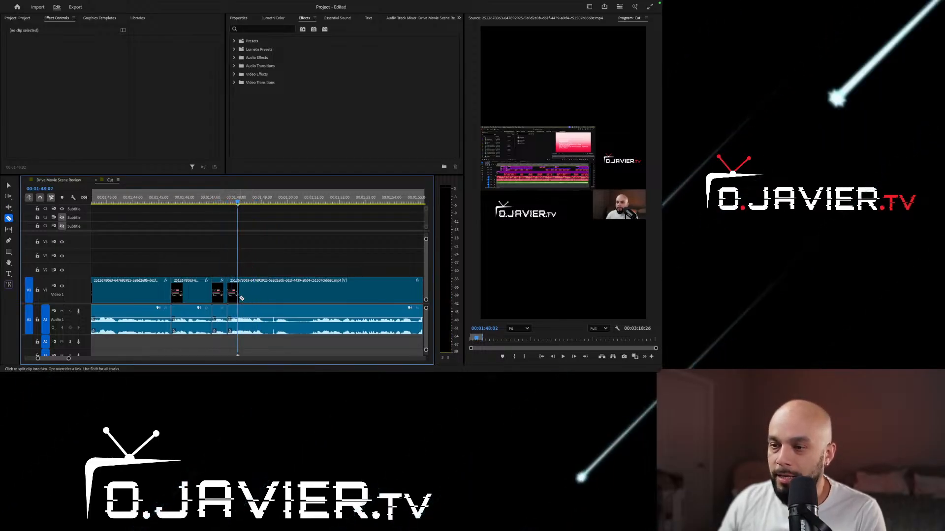
pyautogui.click(240, 295)
# Play past the 00:01:48:02 cut and ripple trim the start of the following clip to about 00:01:48:19.
pyautogui.press('space')
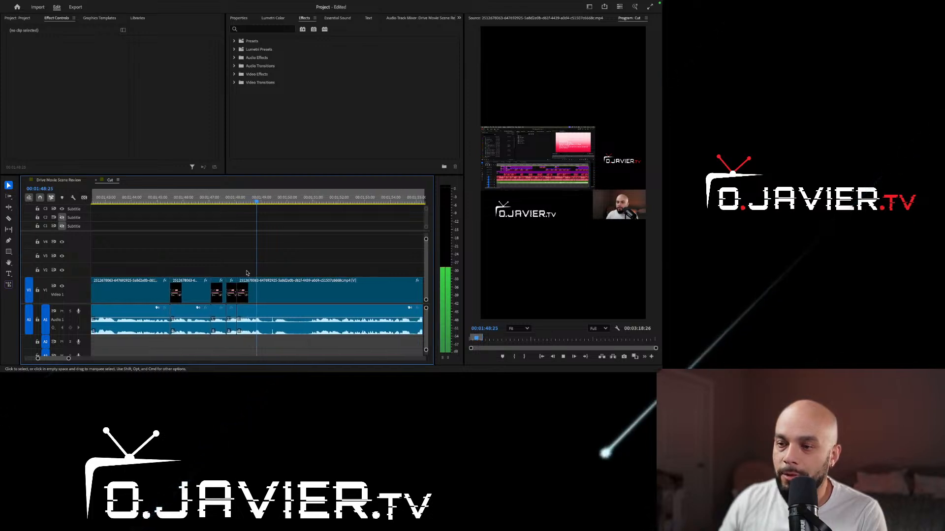
pyautogui.click(204, 201)
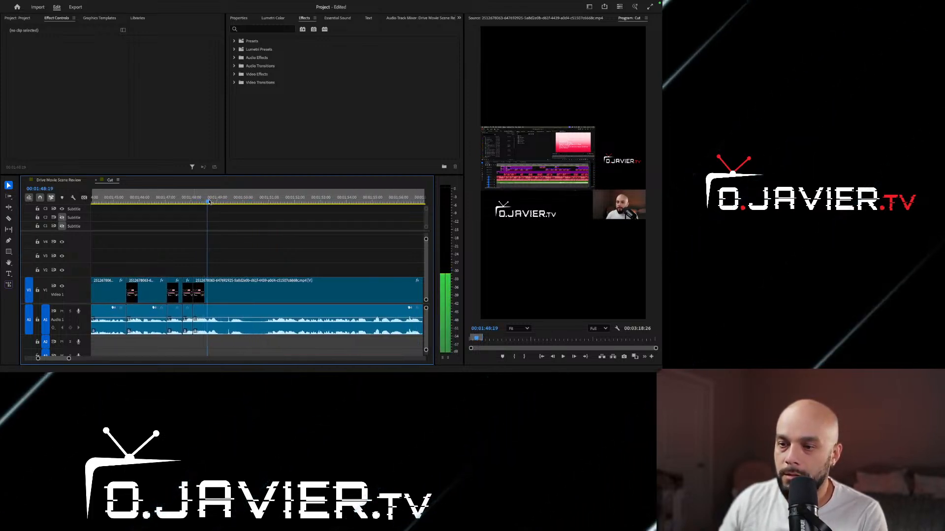
pyautogui.click(198, 310)
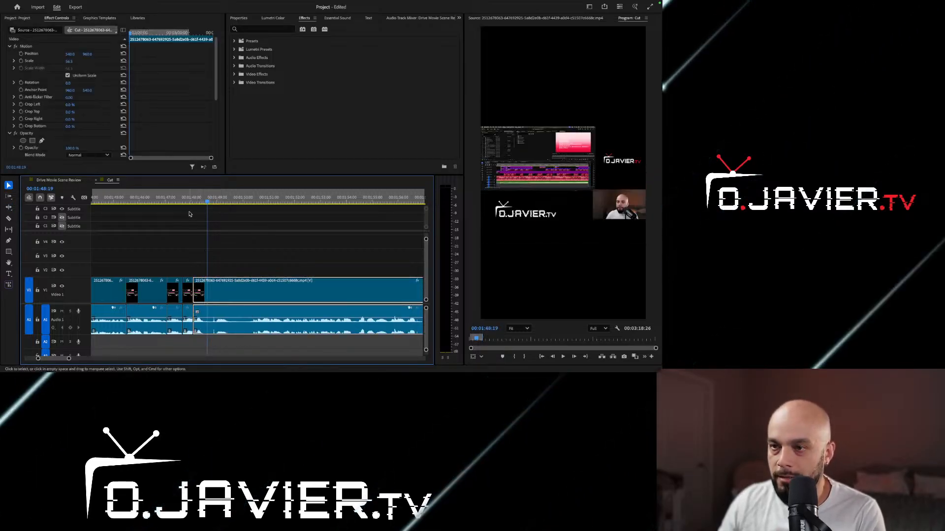
# Play past the last trim and split the remaining clip with its audio at 00:01:48:17.
pyautogui.press('space')
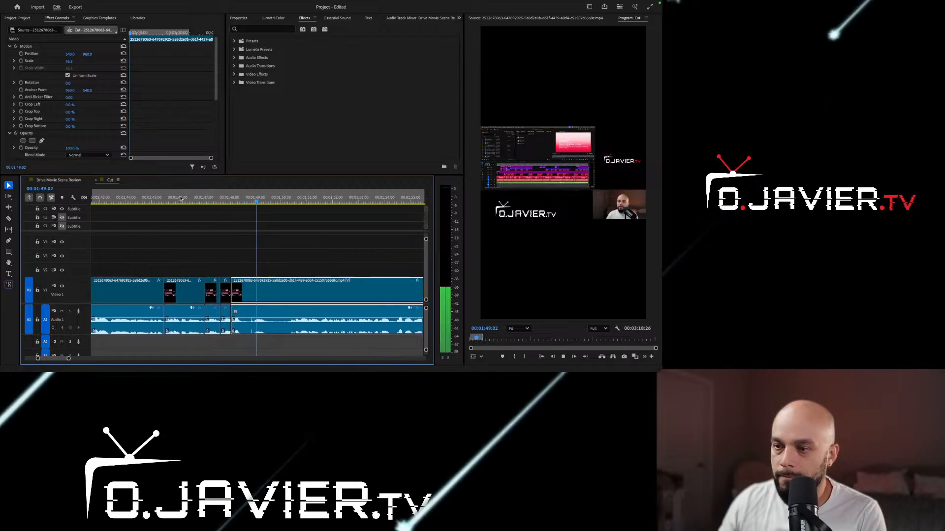
pyautogui.click(223, 200)
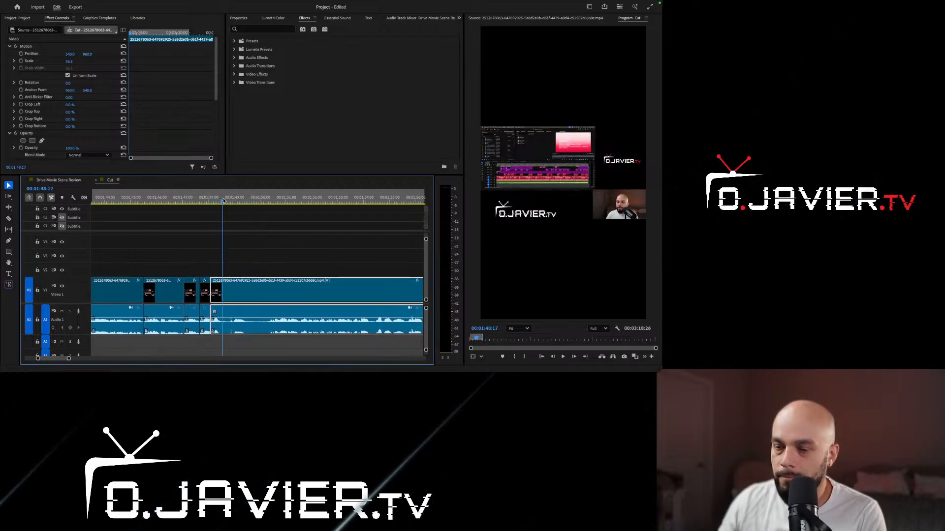
pyautogui.click(223, 288)
pyautogui.press('v')
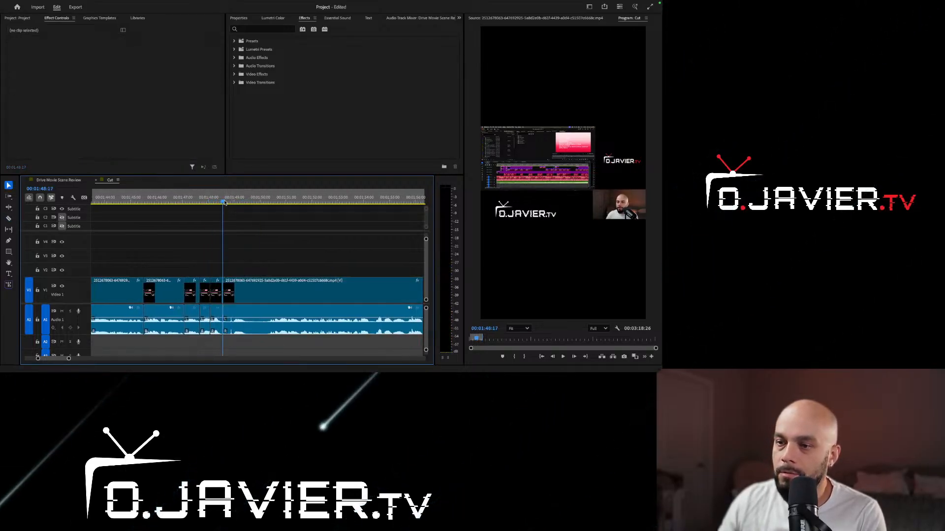
# Play past the 00:01:48:17 cut and ripple trim the start of the following clip to about 00:01:50:11.
pyautogui.press('space')
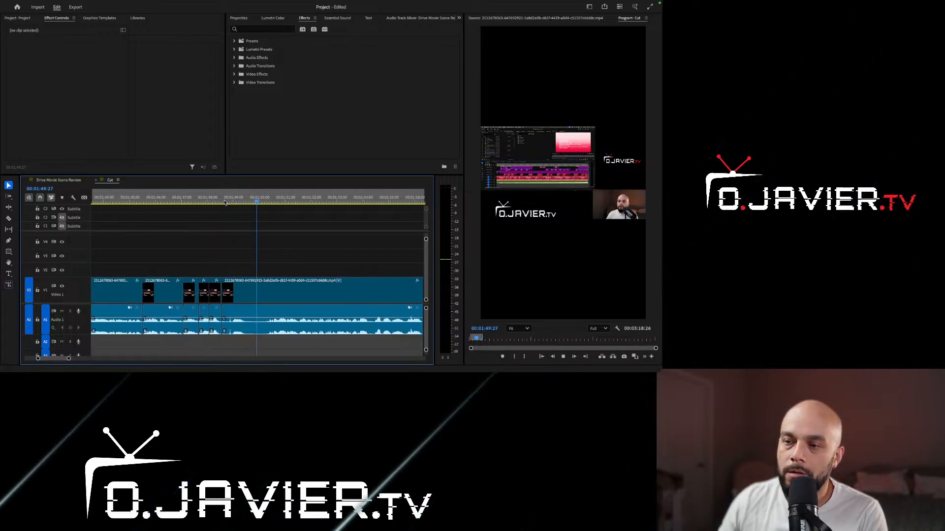
pyautogui.press('space')
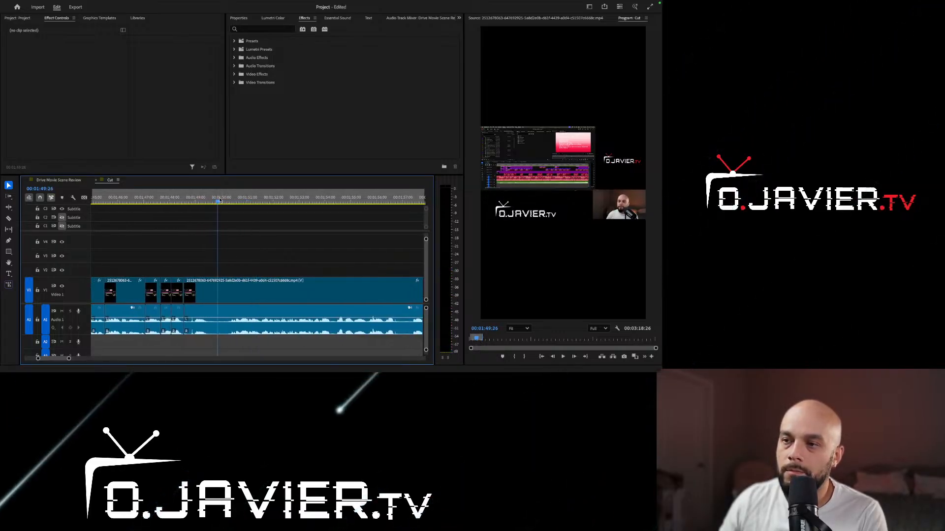
pyautogui.moveTo(231, 202); pyautogui.dragTo(230, 201)
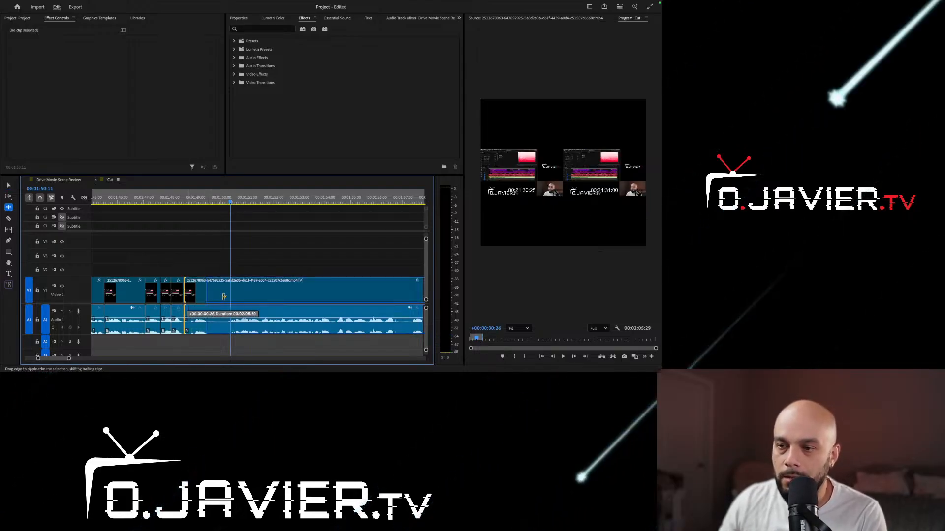
pyautogui.press('b')
# Play back the newly trimmed section from its first clip at 00:01:34:17 to check the cuts.
pyautogui.scroll(5, 232, 298)
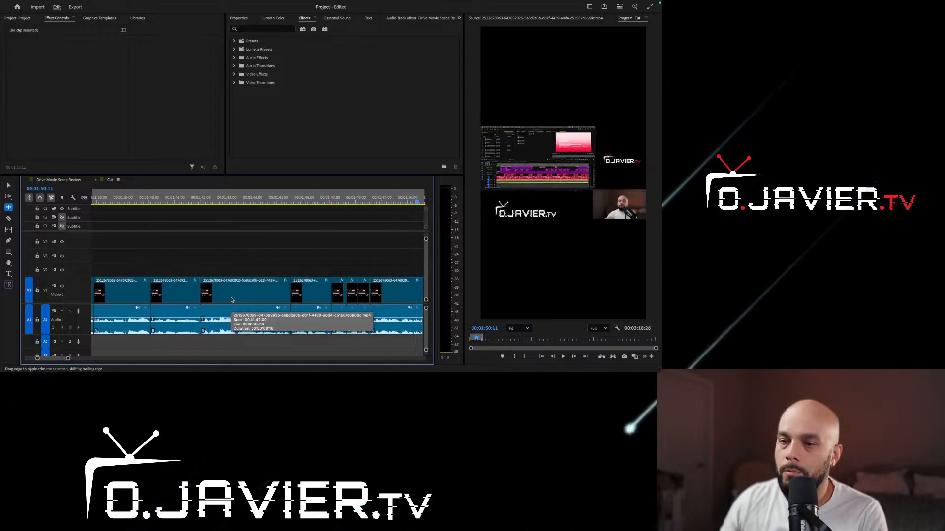
pyautogui.press('-')
pyautogui.press('-')
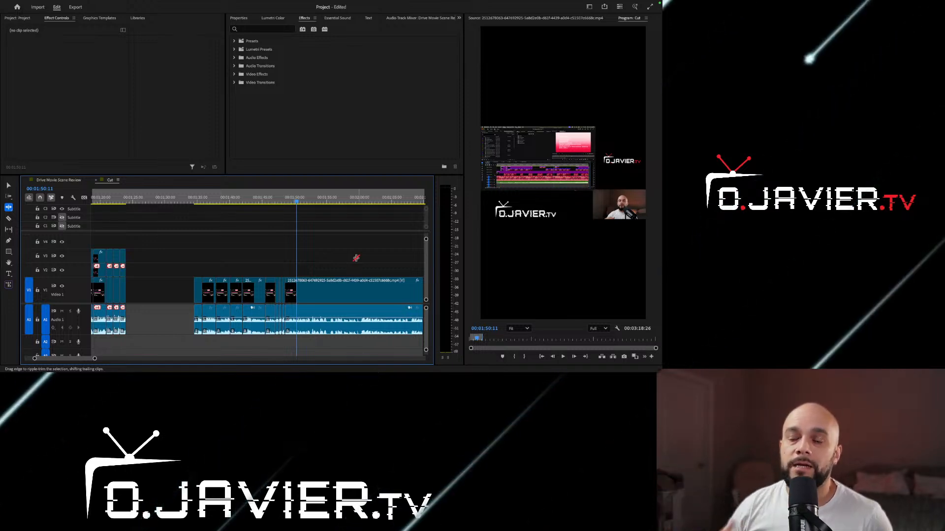
pyautogui.press('=')
pyautogui.press('=')
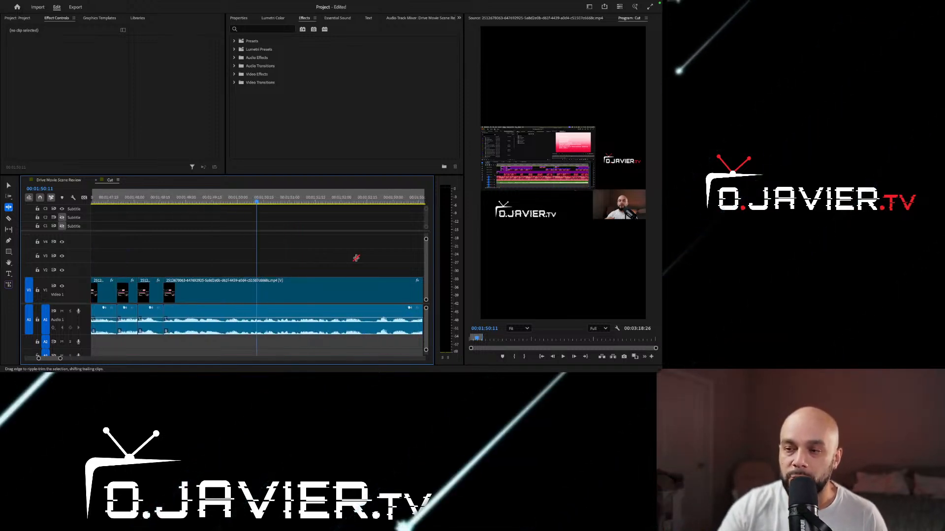
pyautogui.press('-')
pyautogui.press('-')
pyautogui.press('-')
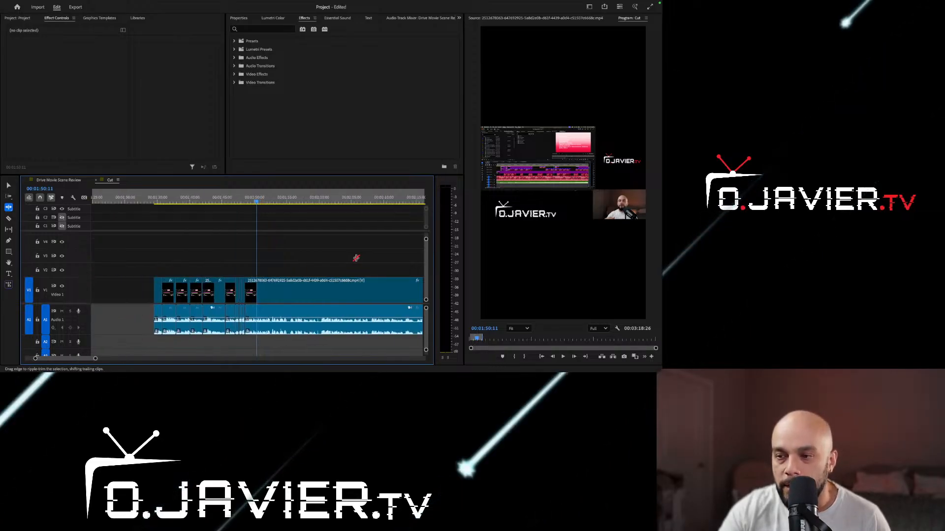
pyautogui.press('=')
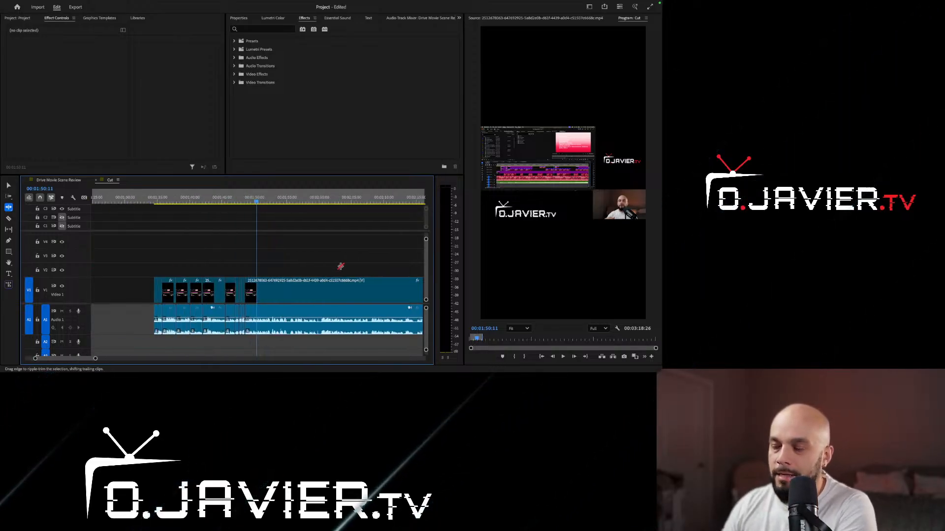
pyautogui.hscroll(-1, 229, 290)
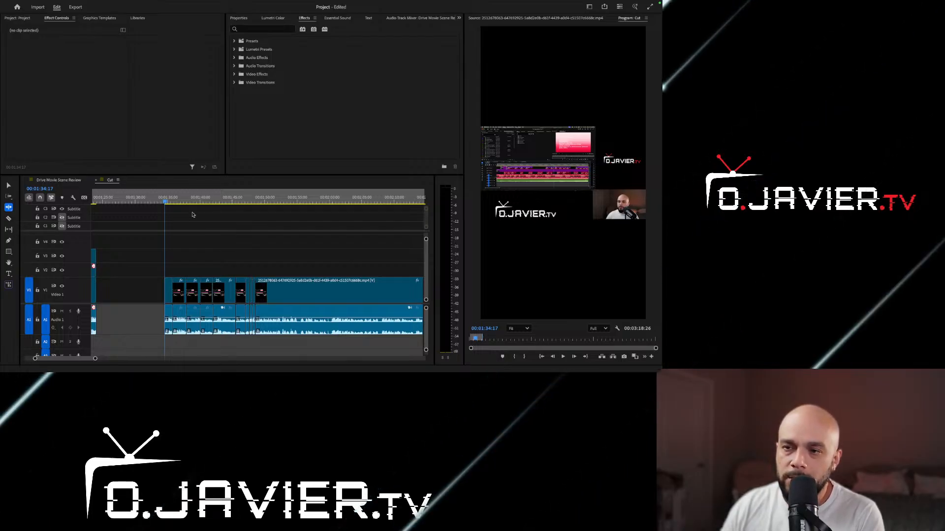
pyautogui.click(165, 203)
pyautogui.press('space')
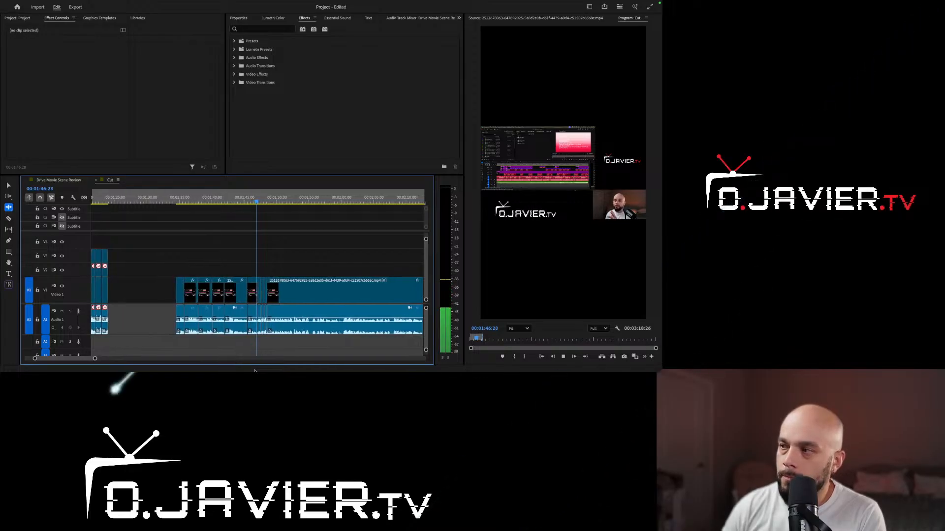
pyautogui.press('space')
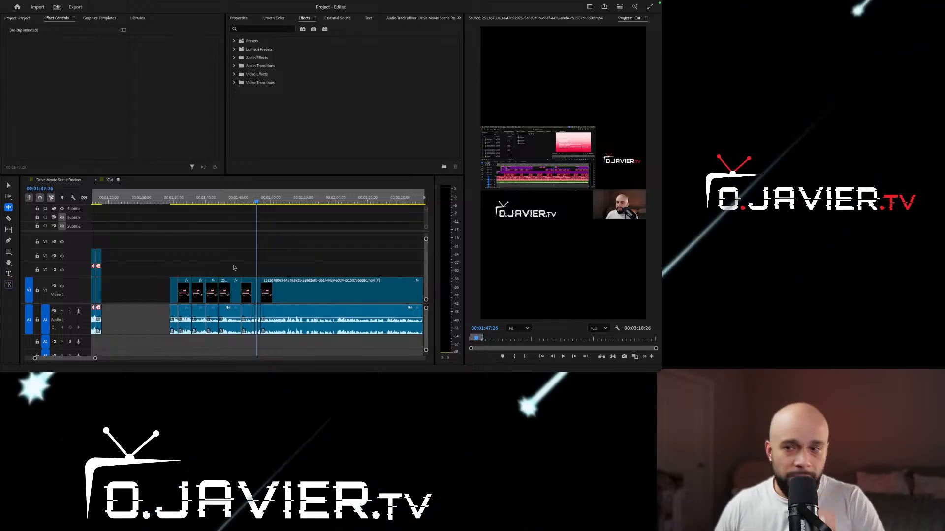
# Play the finished stacked-layout section from 00:00:53:07 through to its end.
pyautogui.scroll(5, 234, 268)
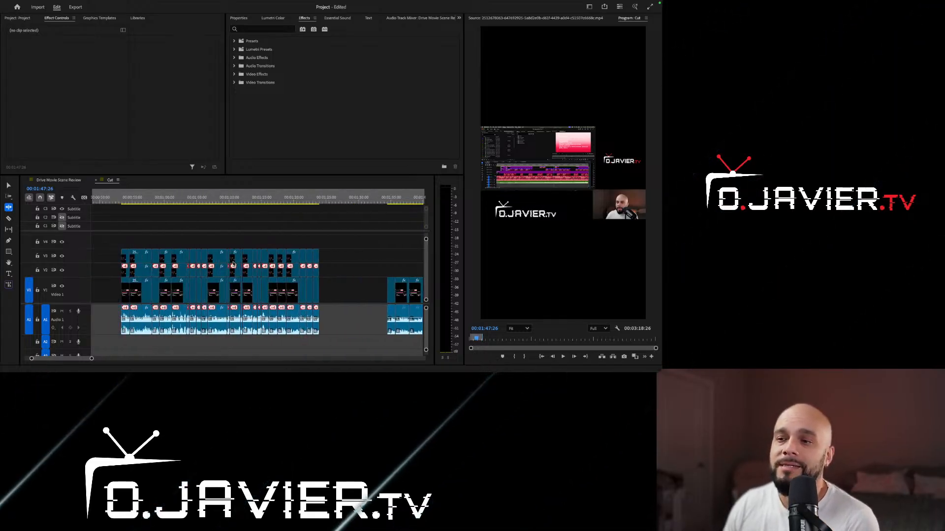
pyautogui.scroll(3, 234, 266)
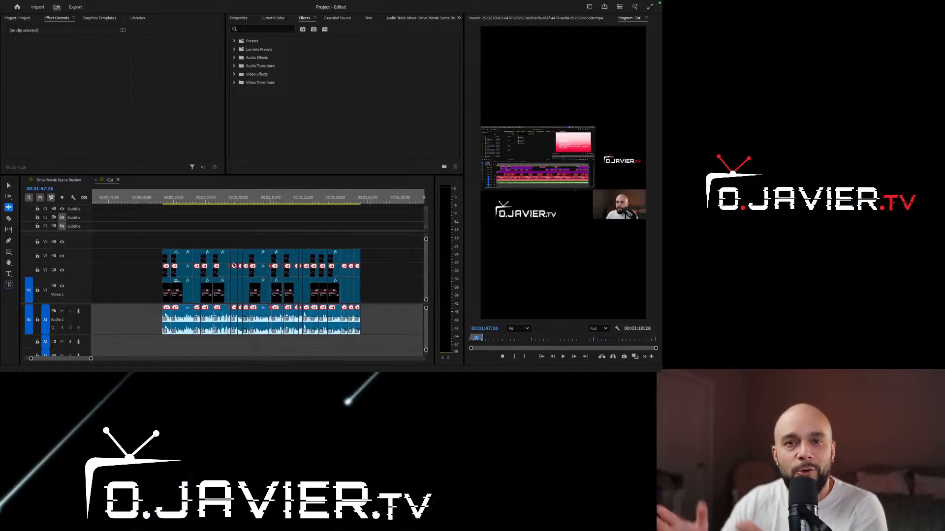
pyautogui.click(163, 201)
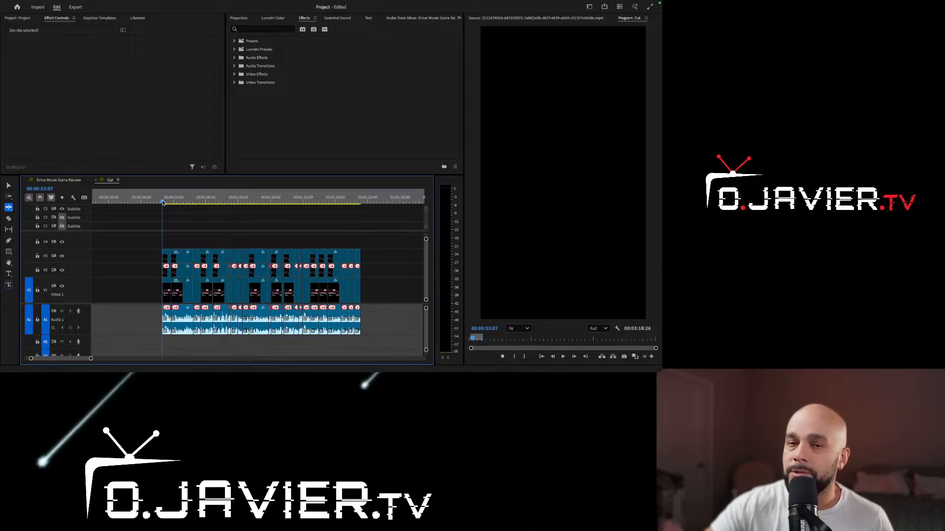
pyautogui.press('space')
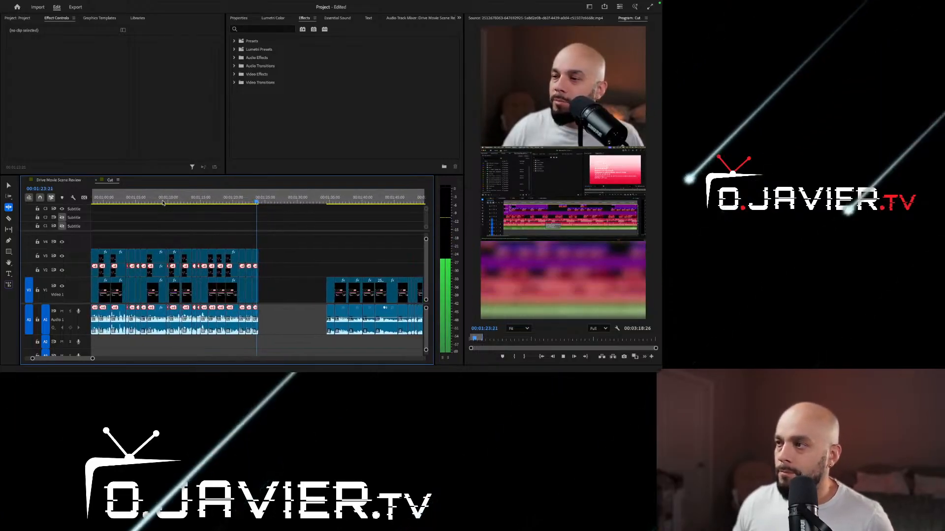
pyautogui.press('space')
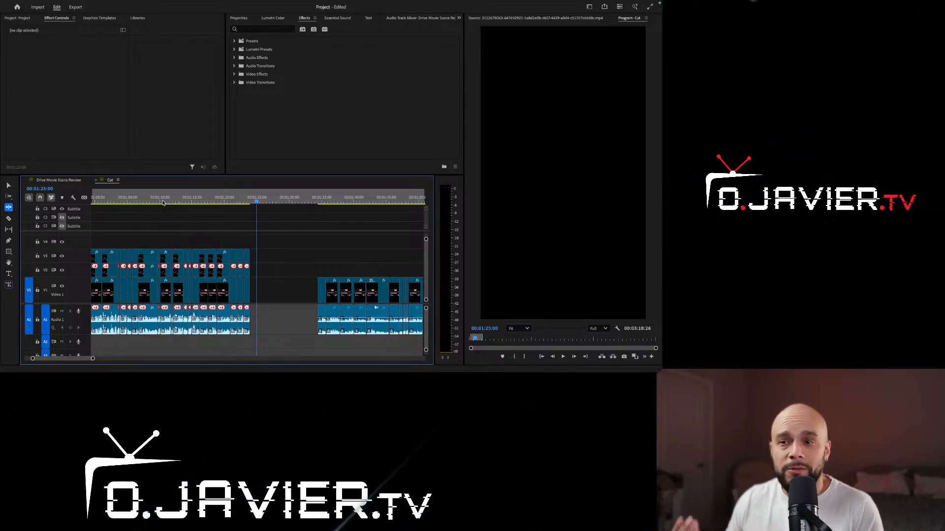
# Replay the opening seconds of the finished stacked-layout section from 00:00:53:14.
pyautogui.scroll(5, 168, 207)
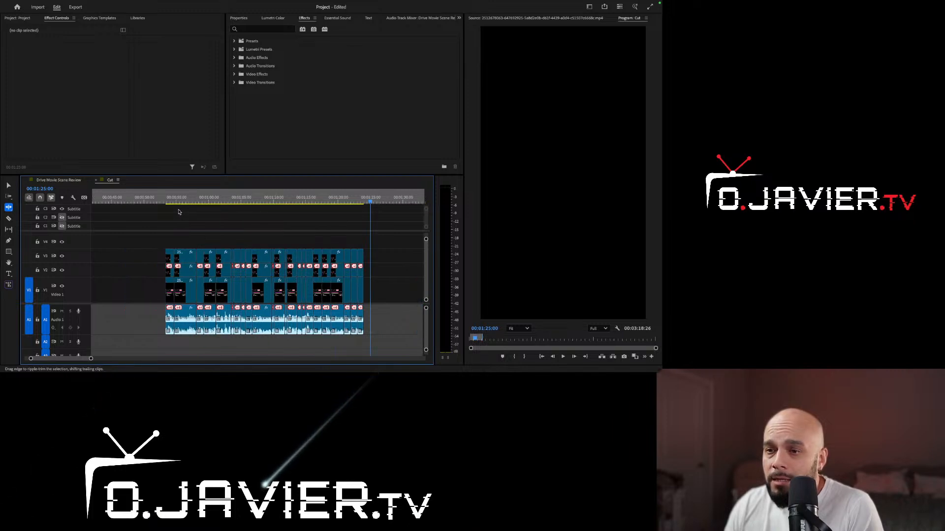
pyautogui.click(168, 199)
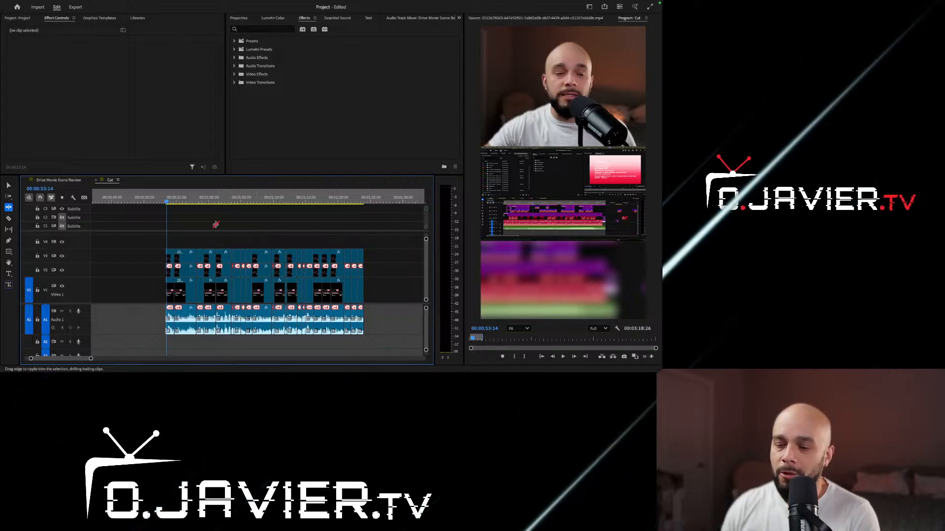
pyautogui.scroll(3, 283, 236)
pyautogui.press('space')
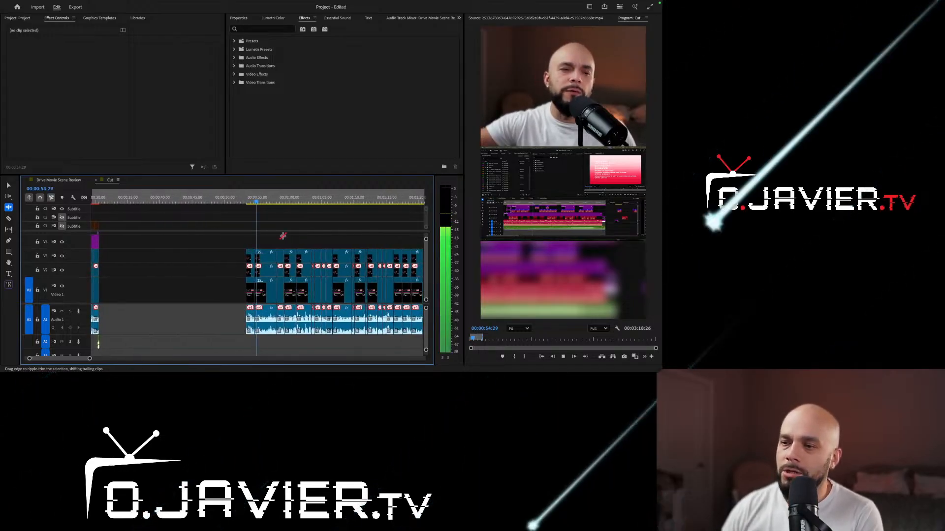
pyautogui.press('space')
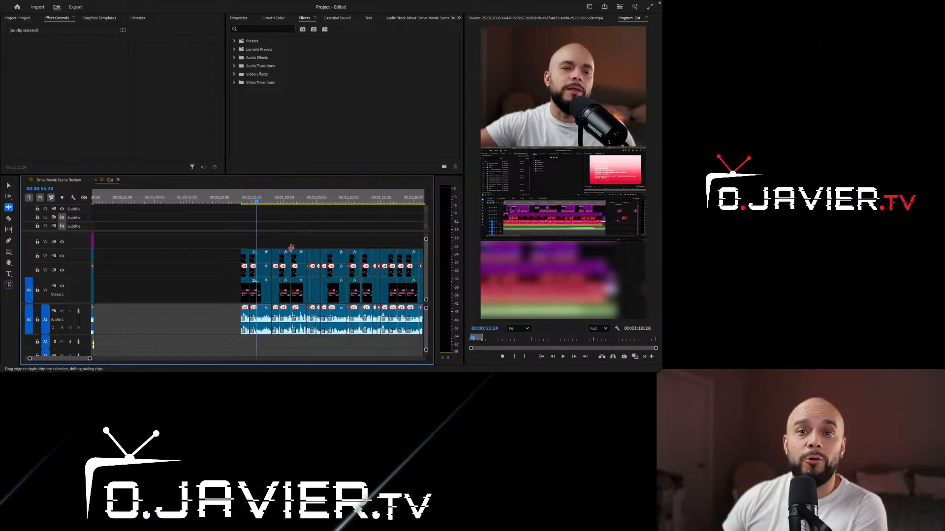
# Return the playhead to the start of the finished section at 00:00:53:08 and show the project's media list.
pyautogui.click(241, 202)
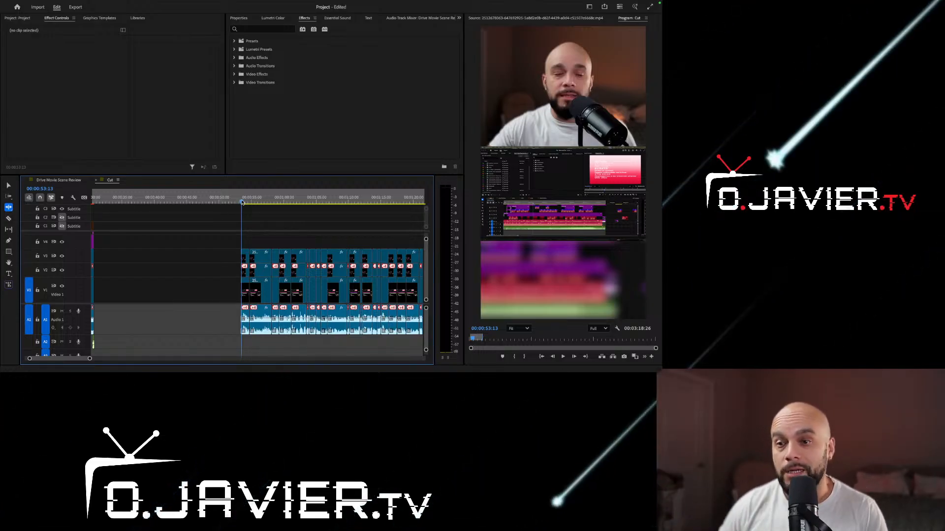
pyautogui.scroll(-1, 200, 287)
pyautogui.scroll(-6, 200, 287)
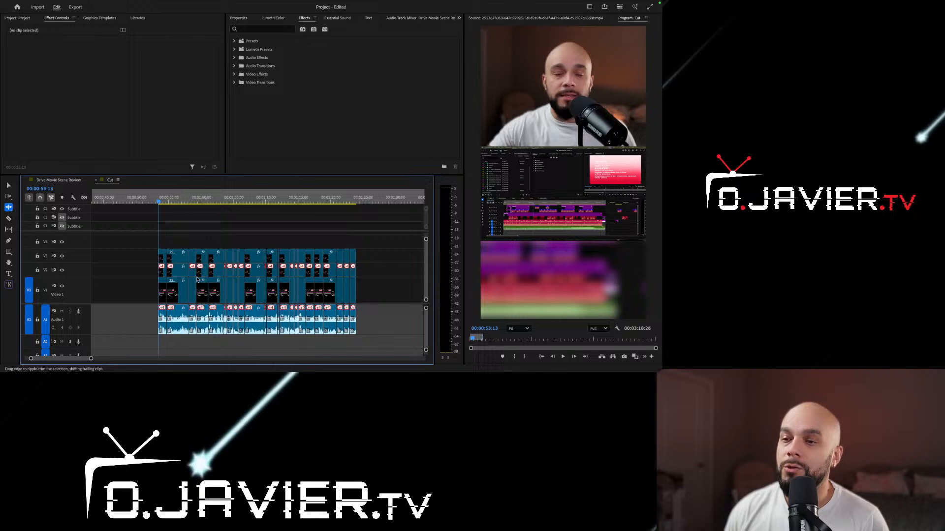
pyautogui.click(159, 201)
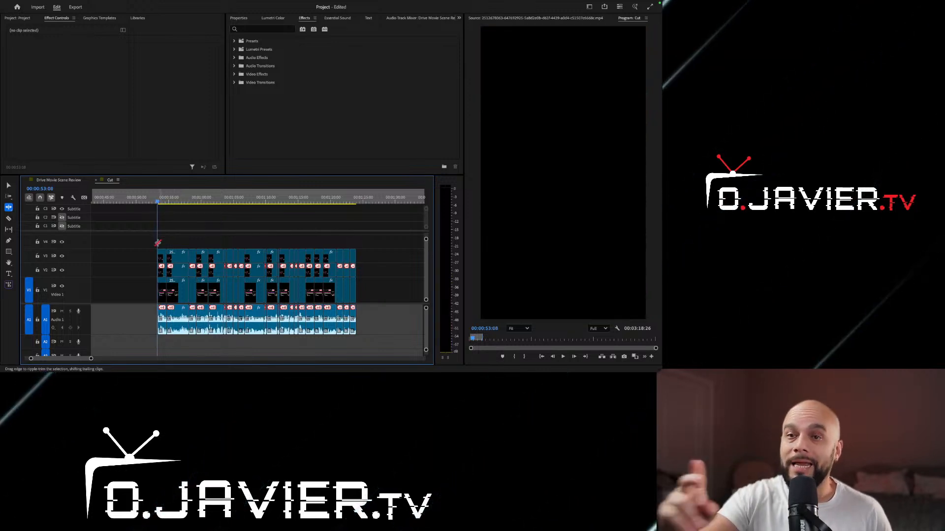
pyautogui.click(25, 18)
pyautogui.moveTo(231, 2)
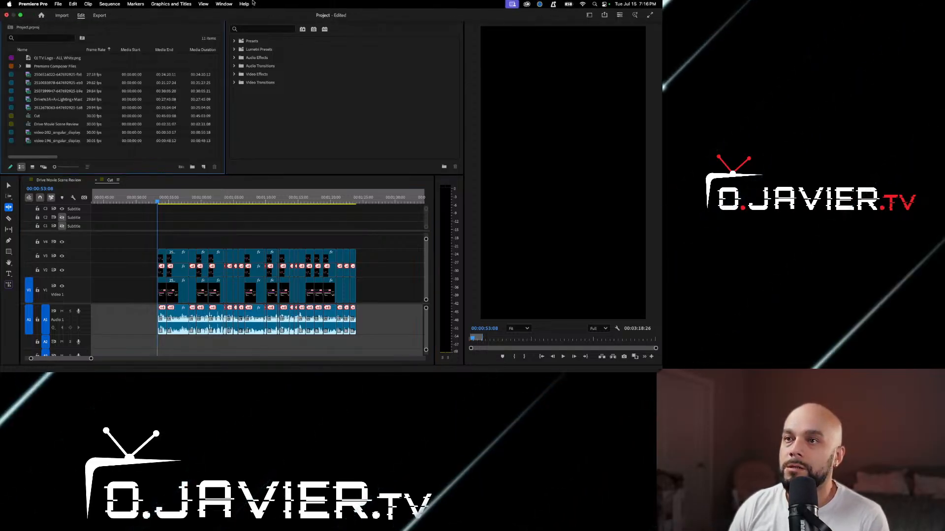